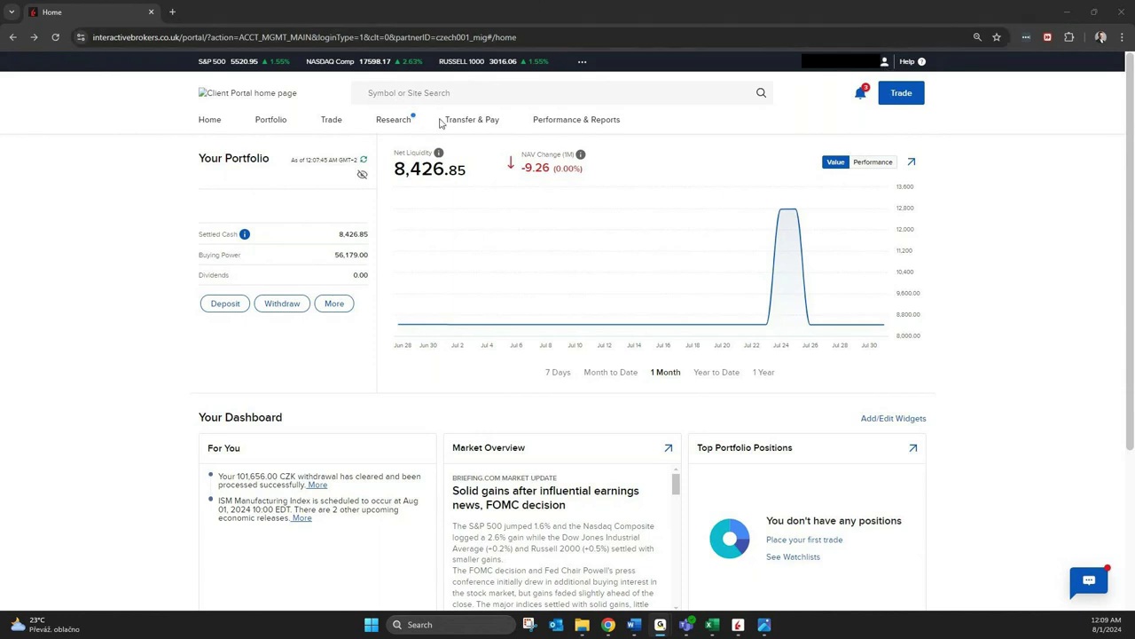
left_click(713, 97)
left_click(805, 133)
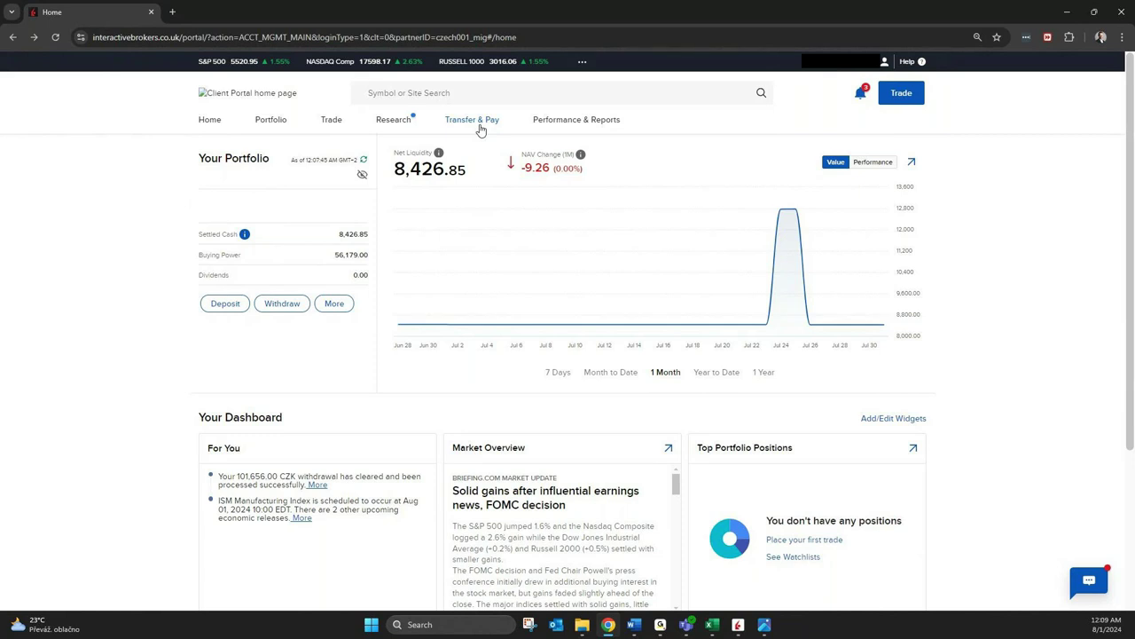
- Search for EBAY, open the quote page of its NASDAQ stock, and dismiss the News & Research tip
mouse_move(480, 130)
left_click(457, 93)
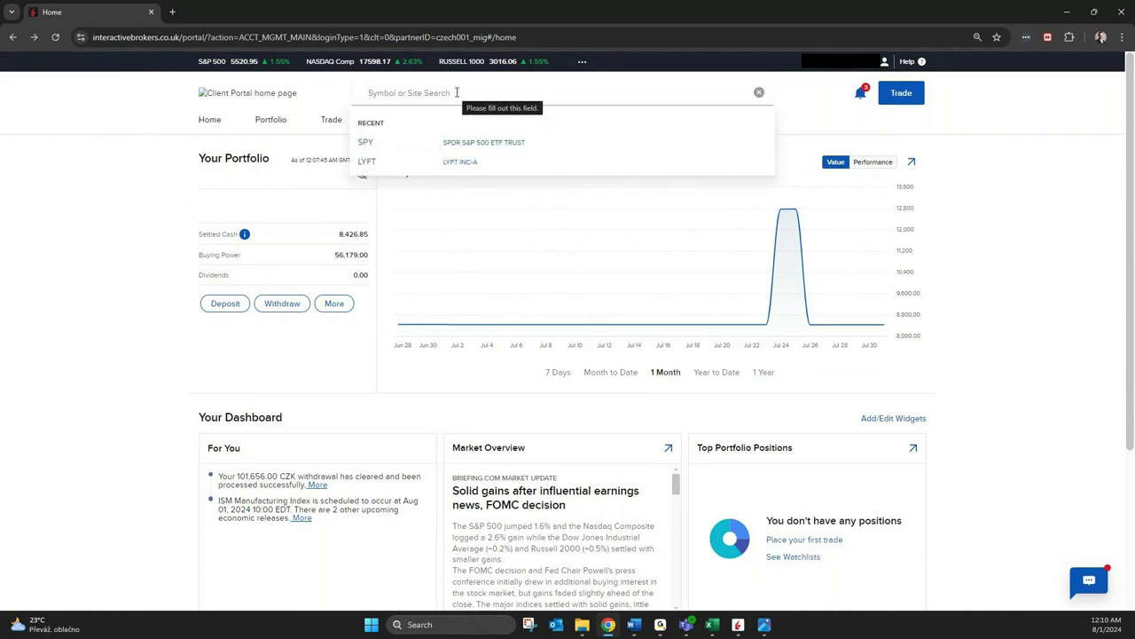
type("EBAY")
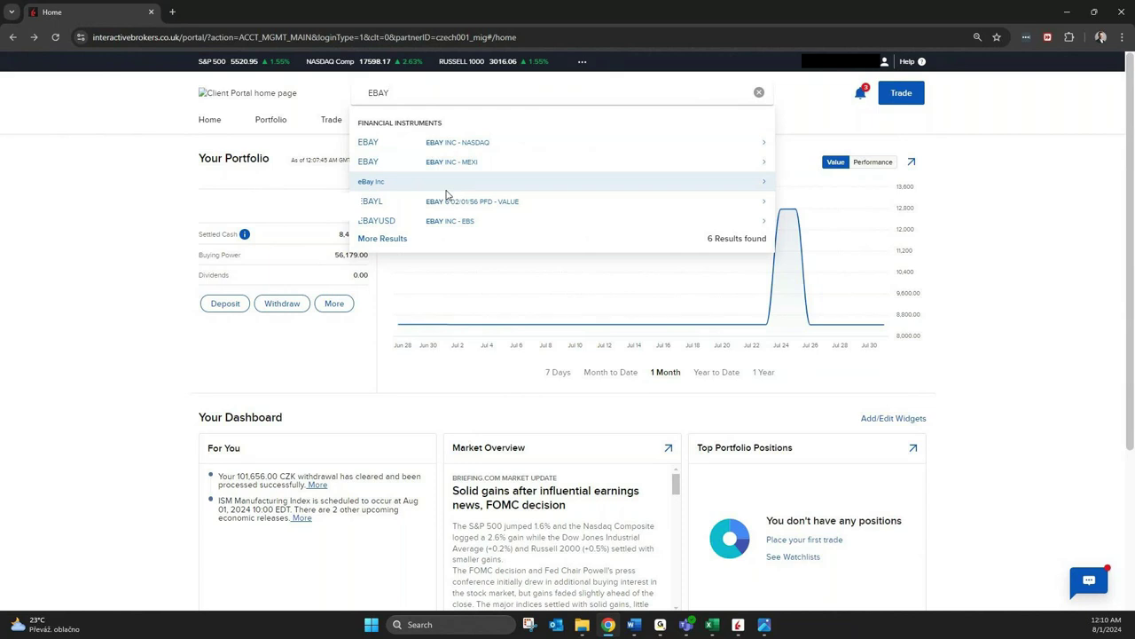
left_click(470, 143)
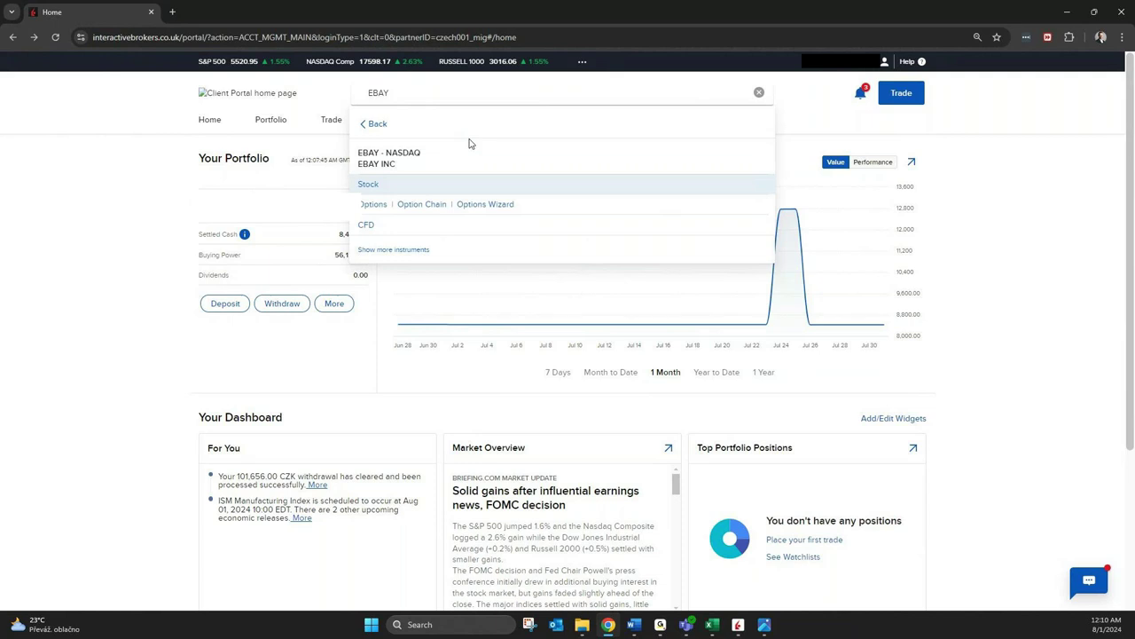
left_click(371, 182)
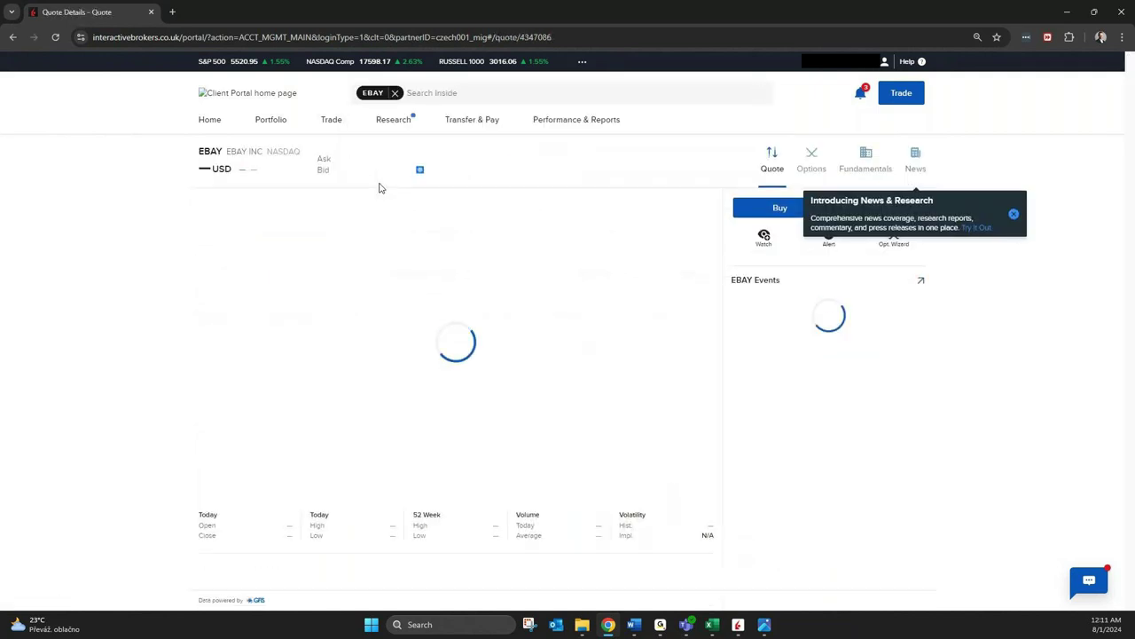
left_click(1013, 215)
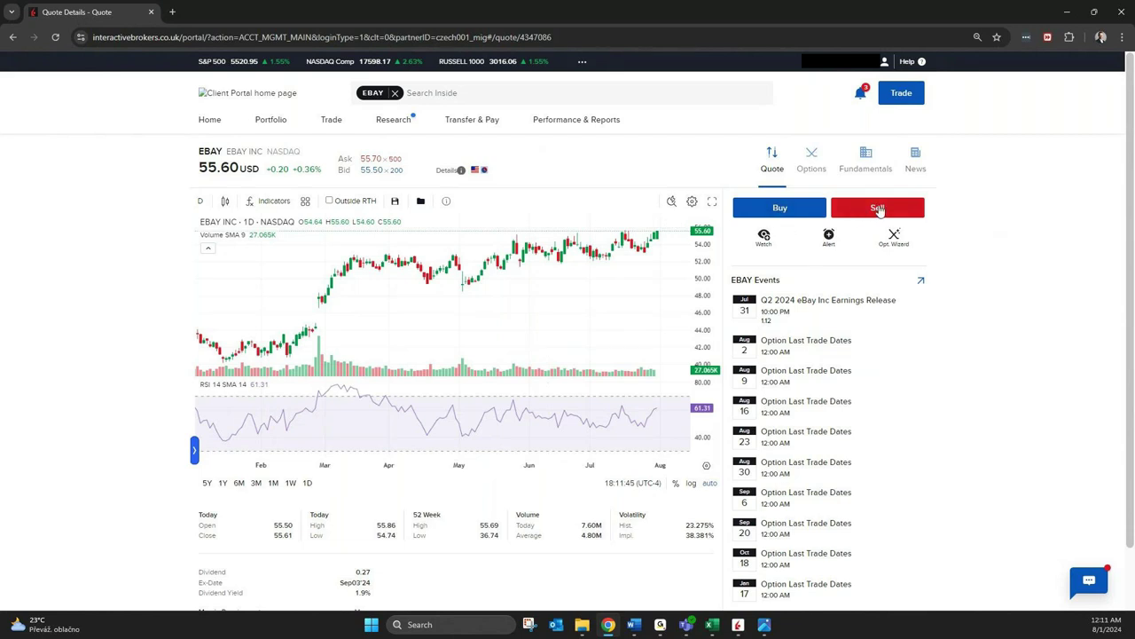
- Open a buy order for EBAY and set its quantity to 2,000 in USD instead of shares
left_click(771, 208)
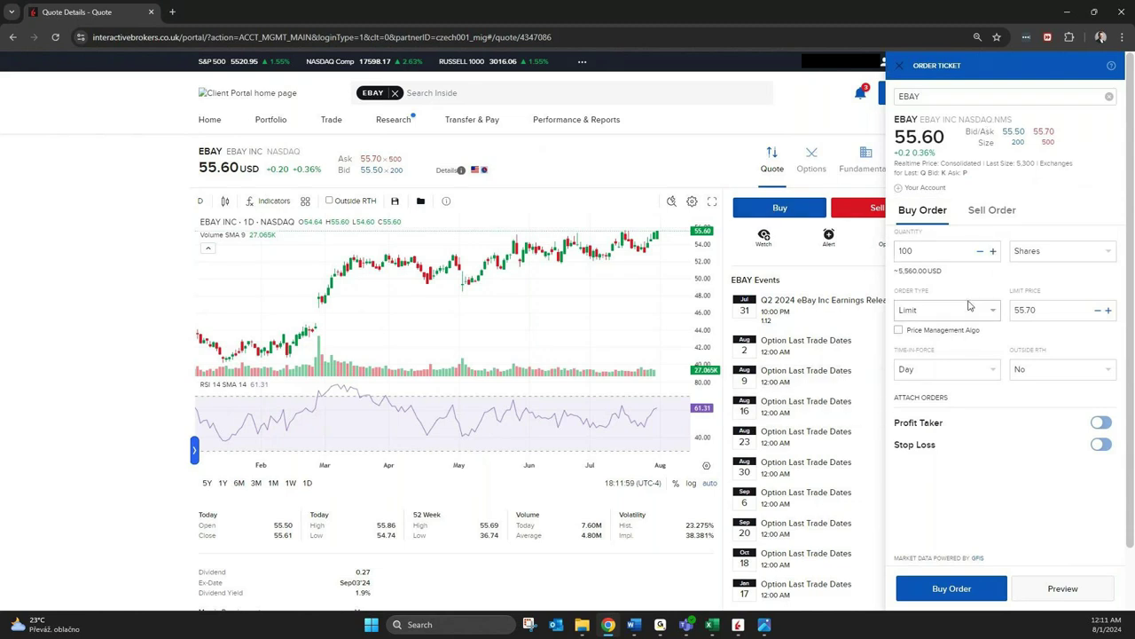
left_click_drag(947, 286, 896, 270)
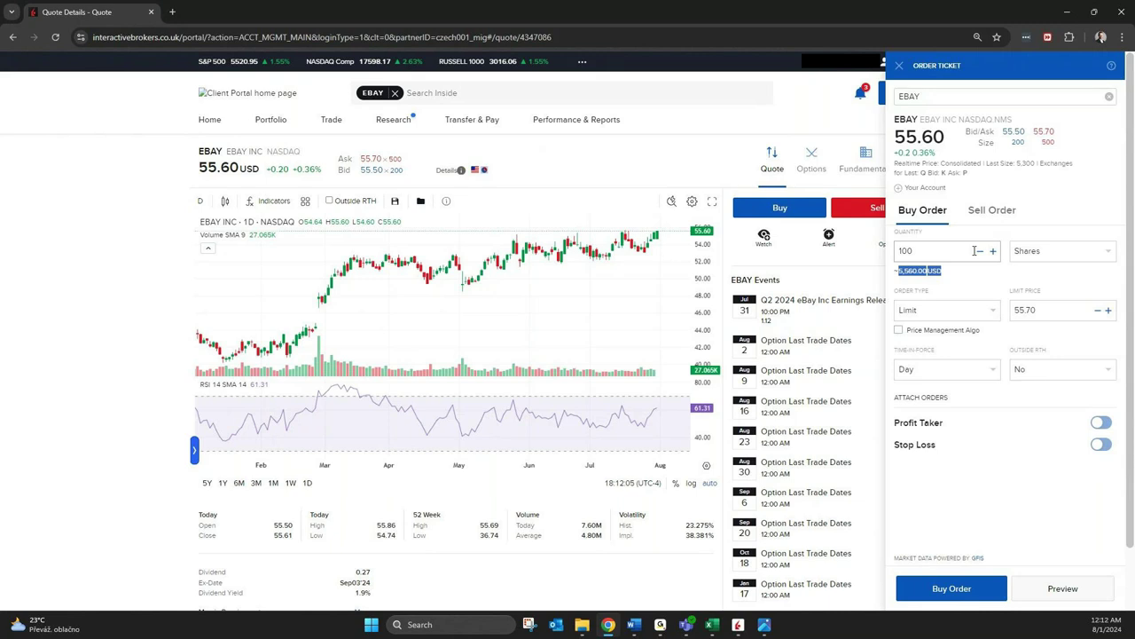
left_click(1082, 252)
left_click(1052, 287)
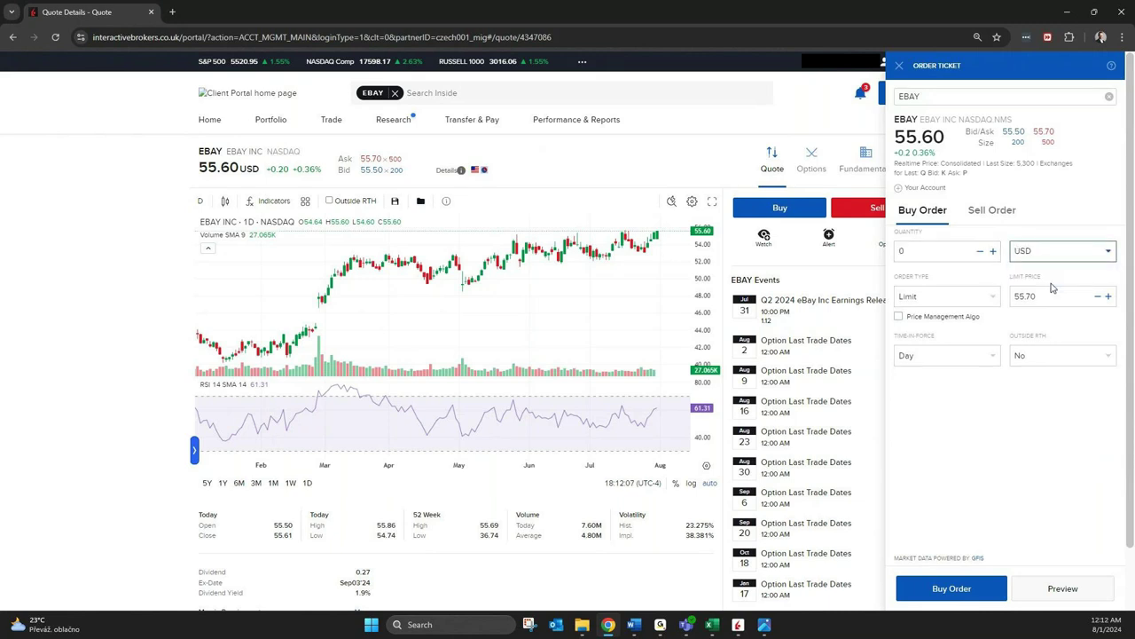
left_click(955, 256)
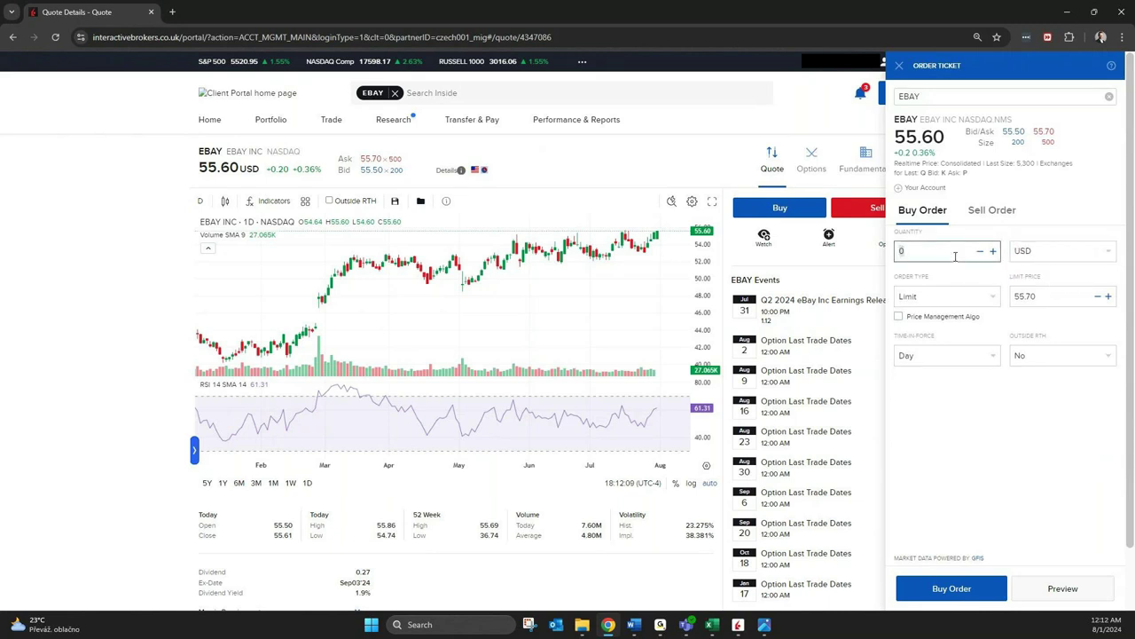
type("2000")
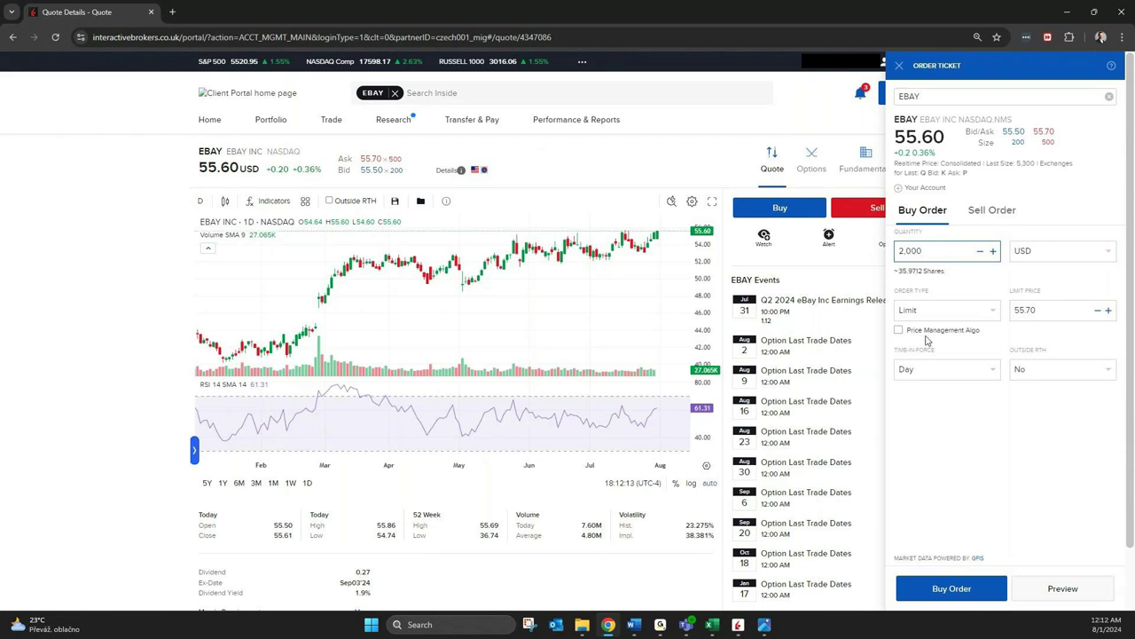
left_click(1053, 249)
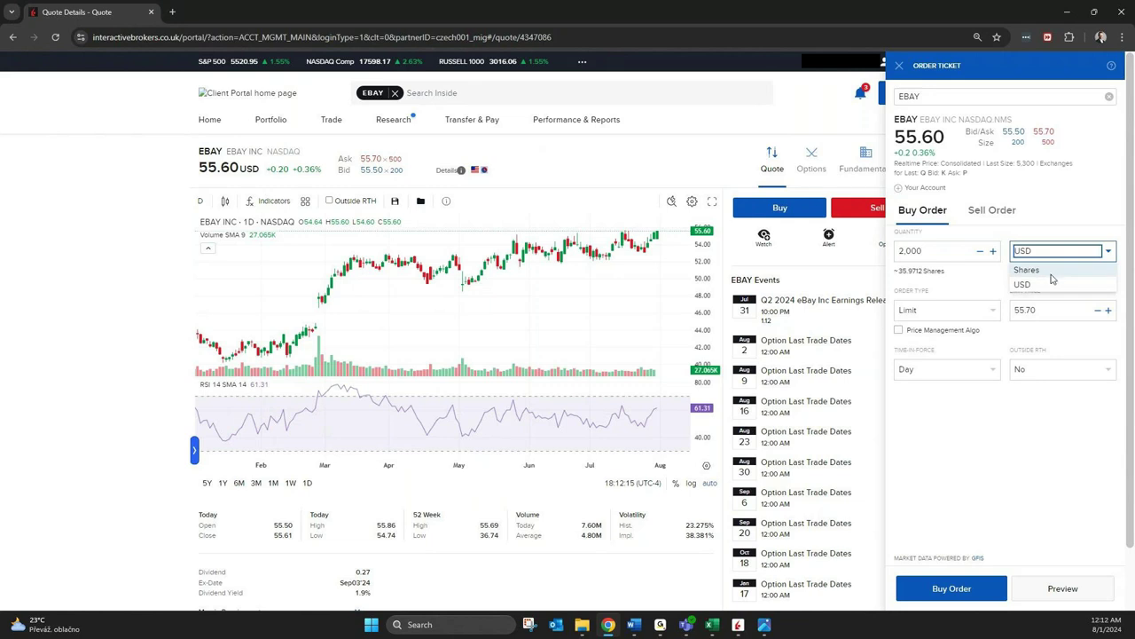
left_click(1053, 286)
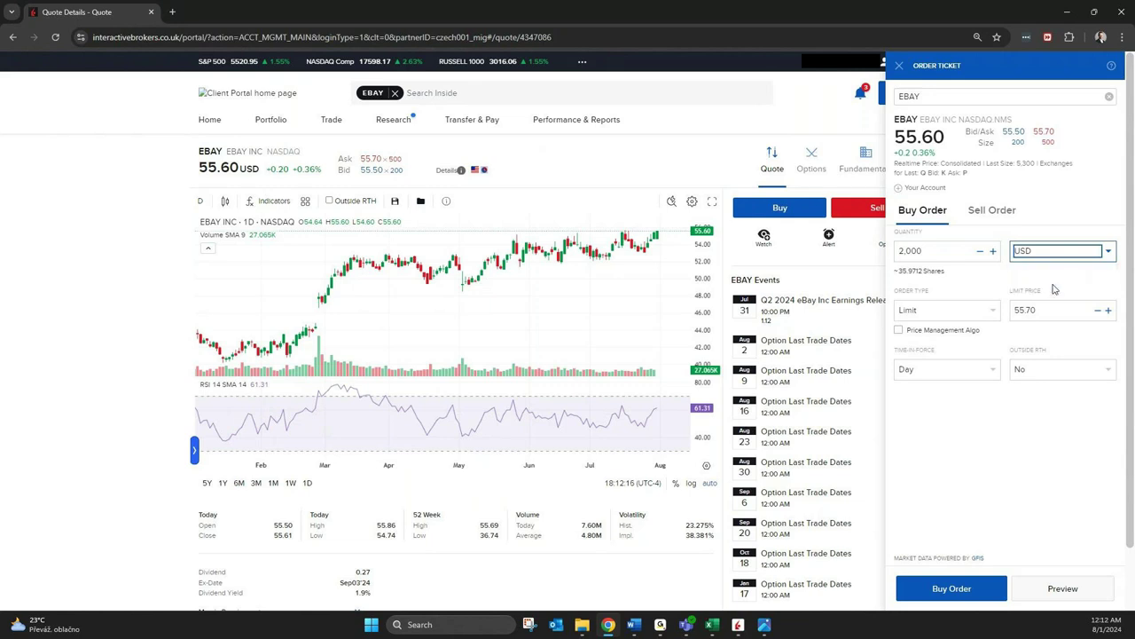
- Try the Market order type on the EBAY buy order and return it to Limit
left_click(978, 317)
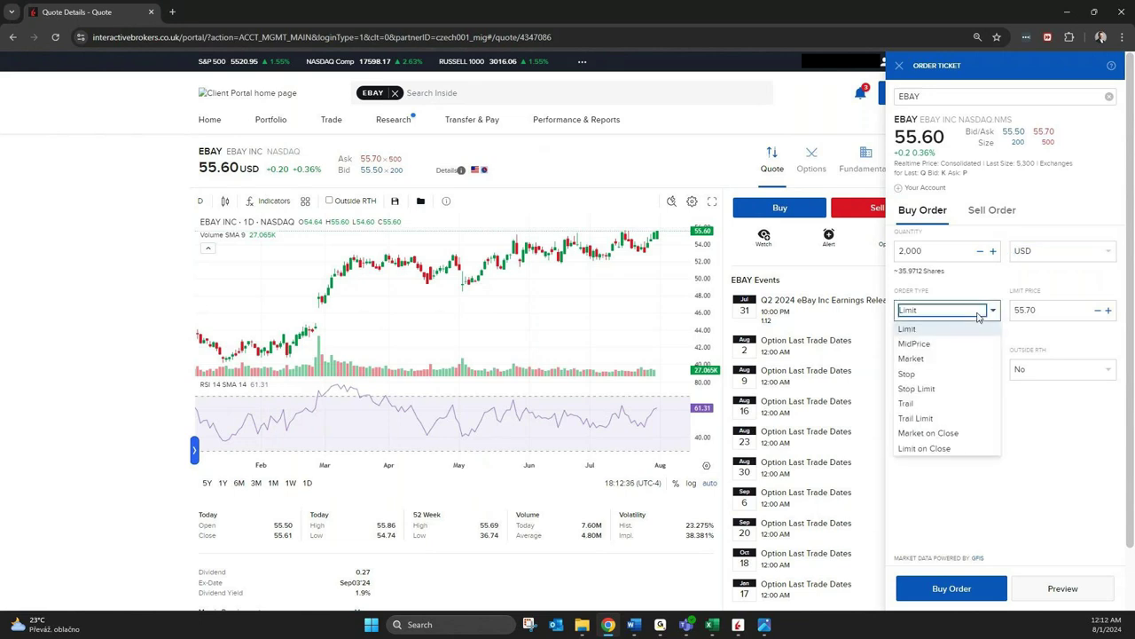
left_click(940, 359)
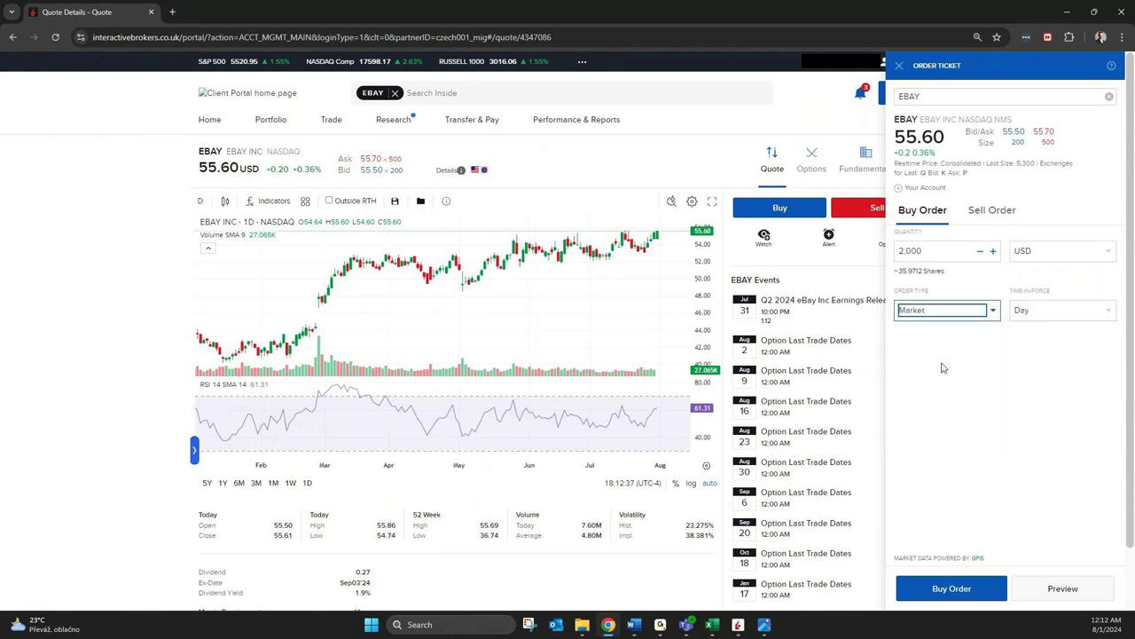
left_click(981, 312)
left_click(956, 330)
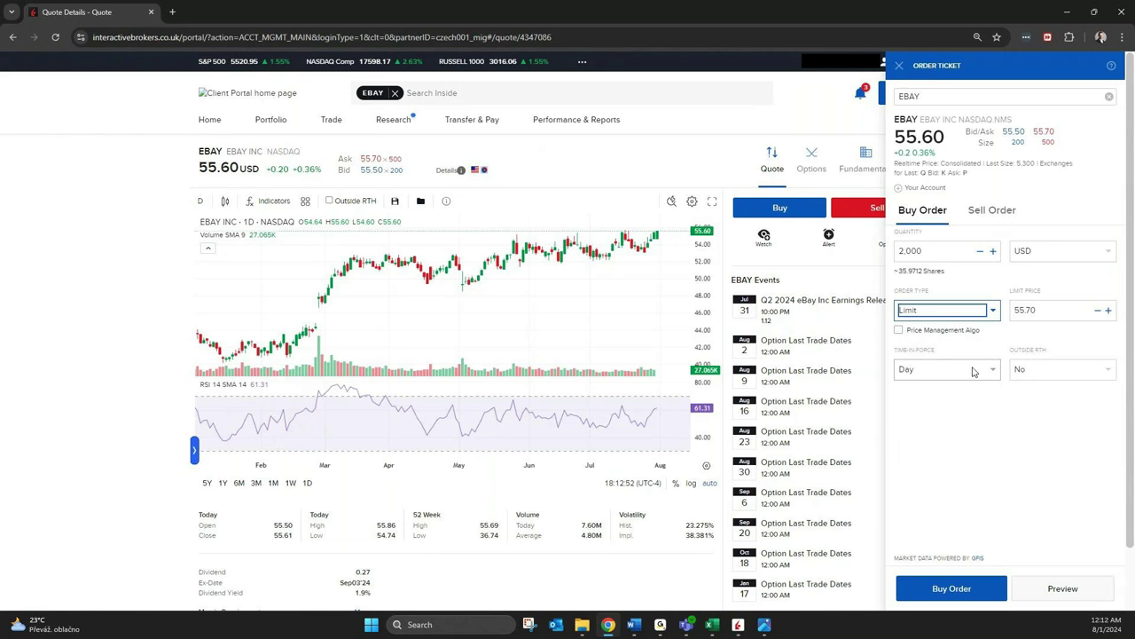
- Set the EBAY order's time-in-force to Good till Cancel
left_click(973, 371)
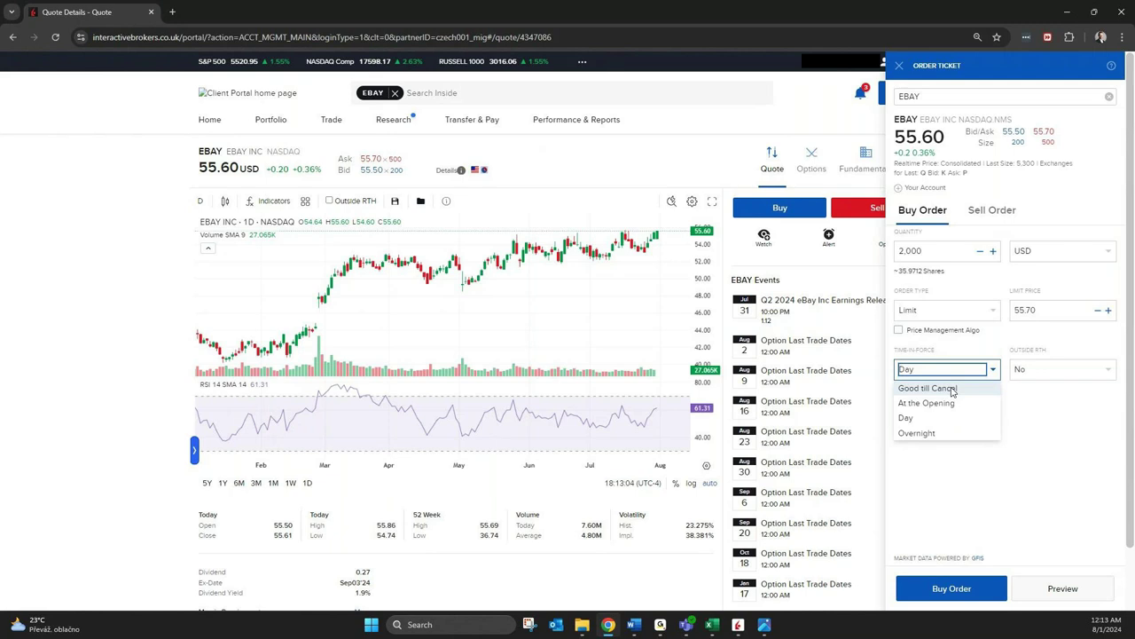
left_click(952, 390)
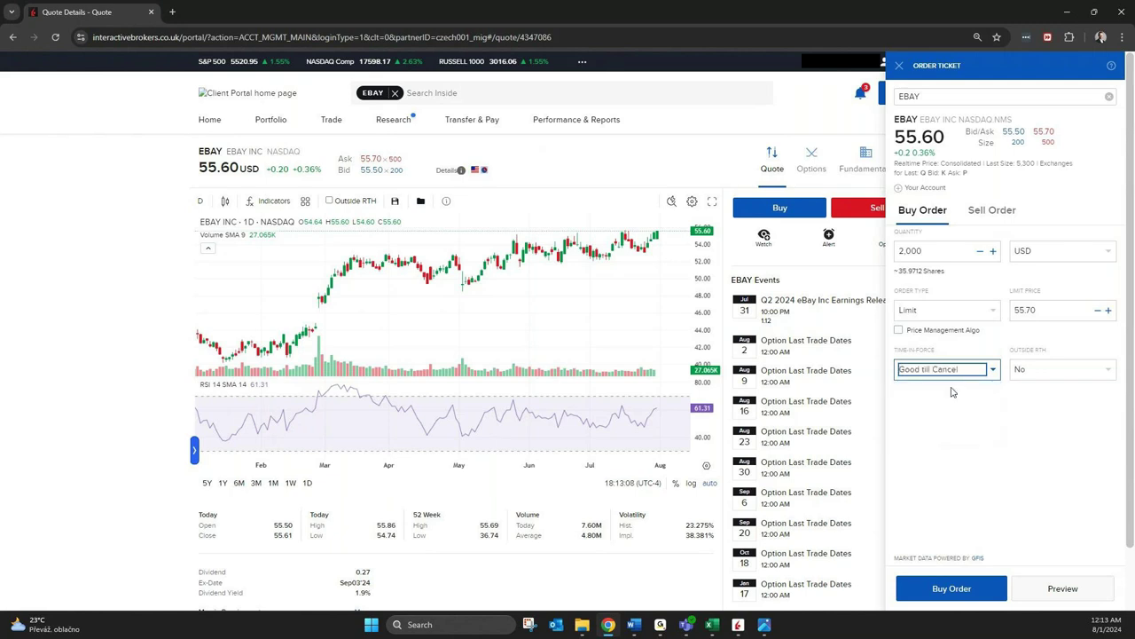
scroll(981, 326, "down", 1)
scroll(981, 325, "up", 1)
- Submit the EBAY buy order, accepting the cash quantity confirmation and declining the Price Management Algo
left_click(976, 594)
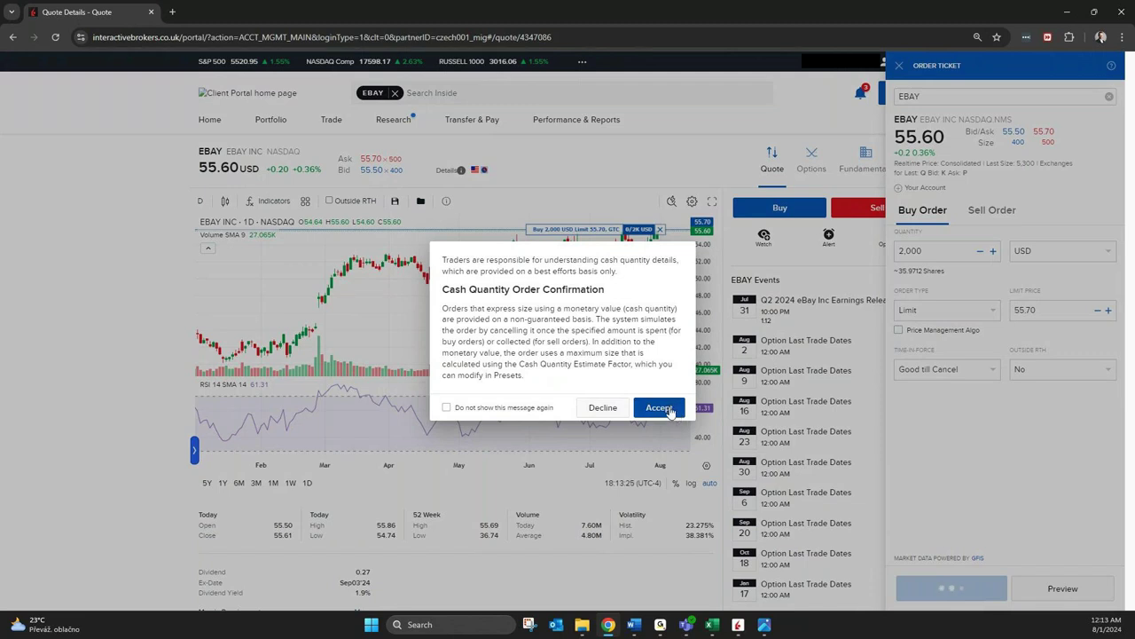
left_click(659, 408)
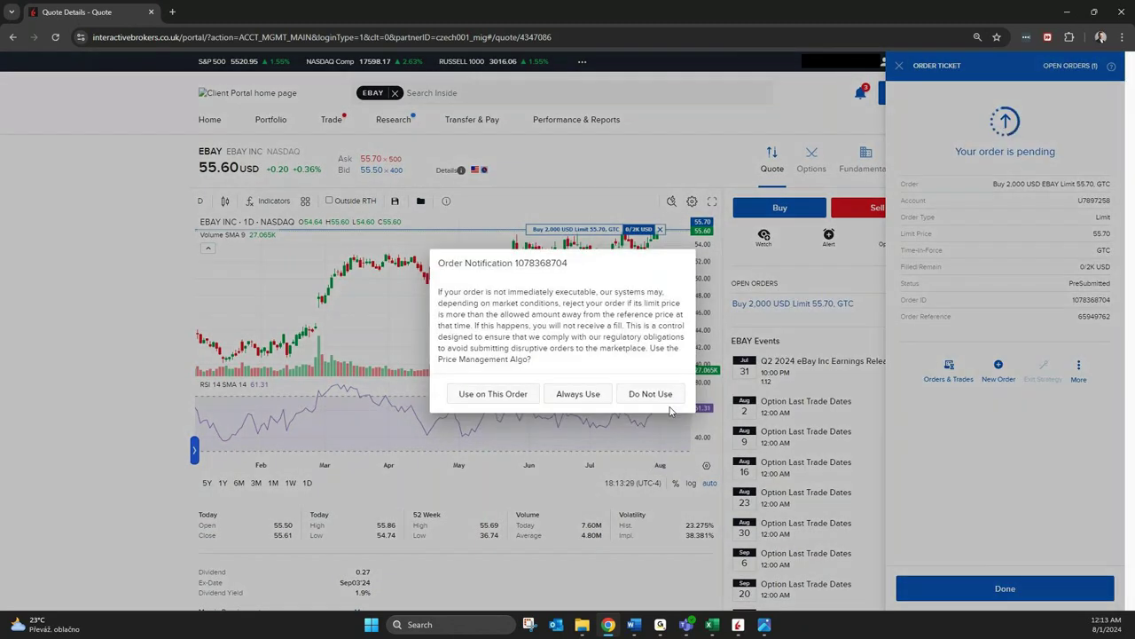
left_click(635, 393)
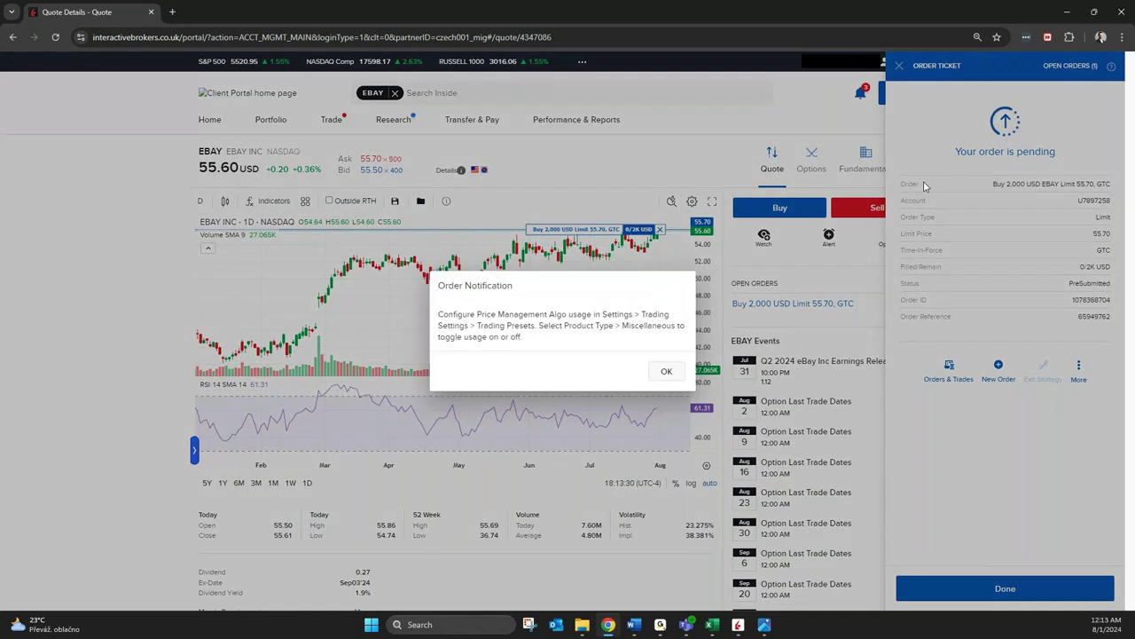
left_click(666, 370)
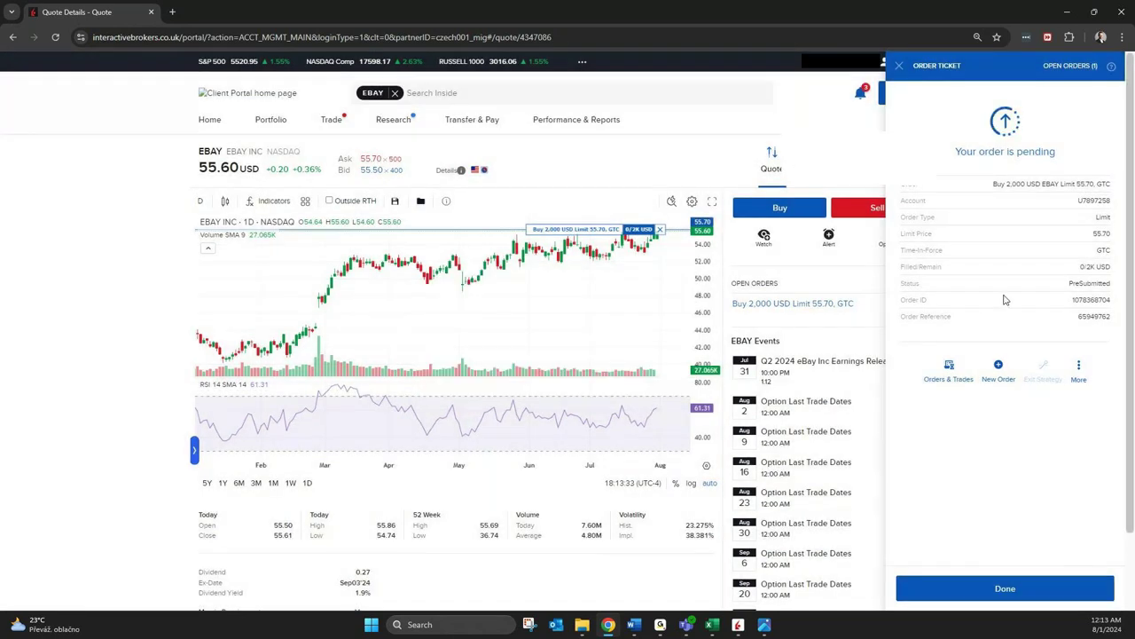
- Go to Orders & Trades and view the EBAY order's modification ticket, closing it without changes
left_click(949, 373)
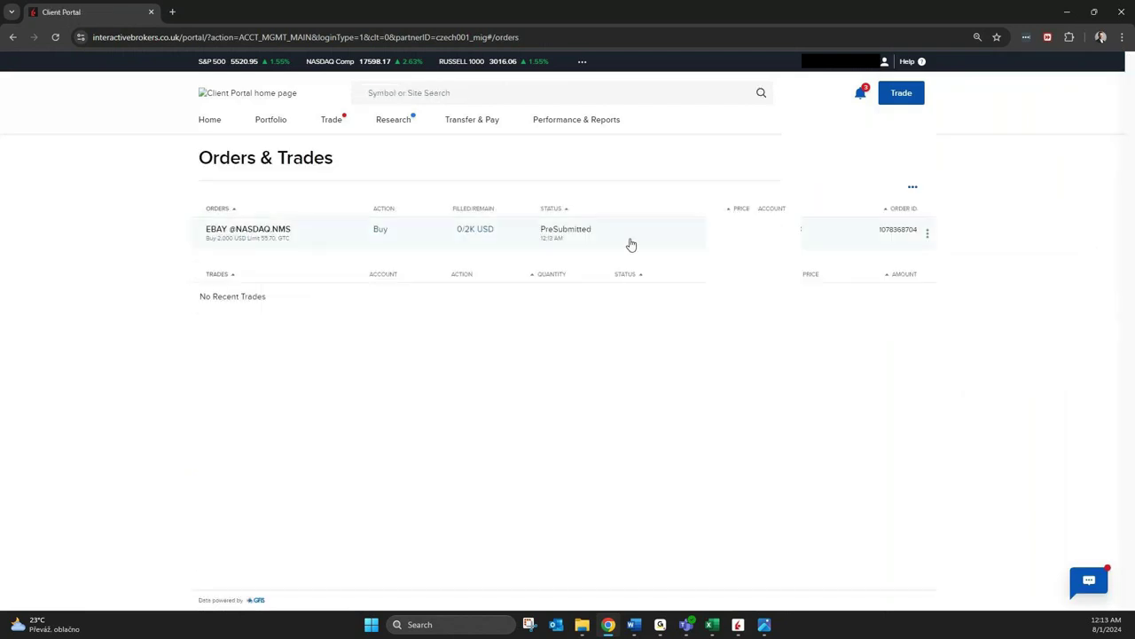
left_click(927, 233)
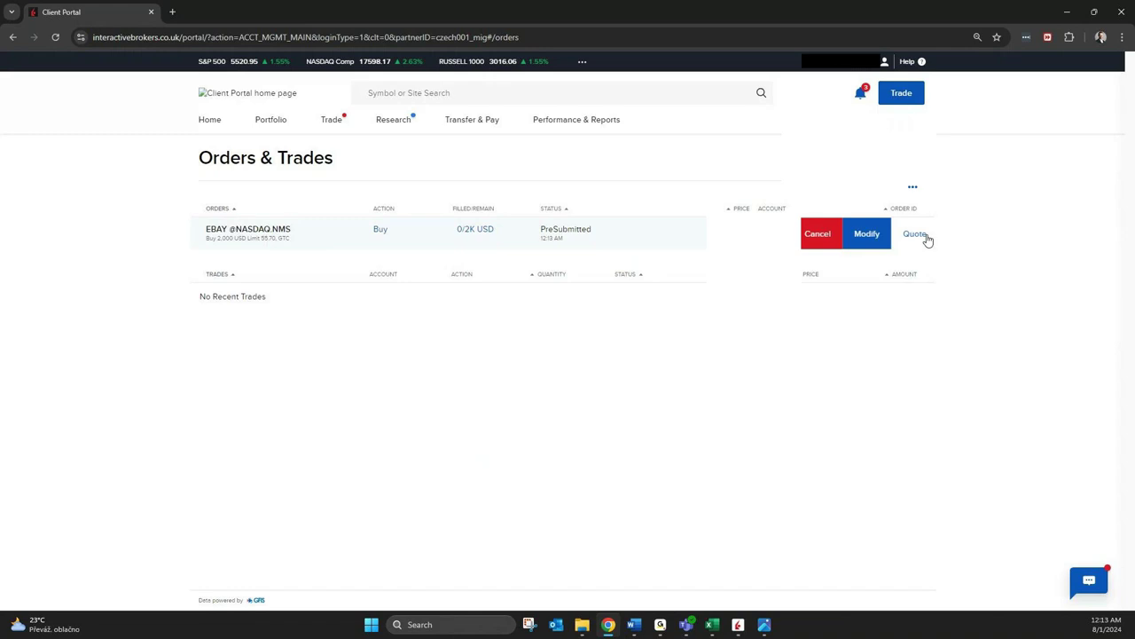
left_click(860, 234)
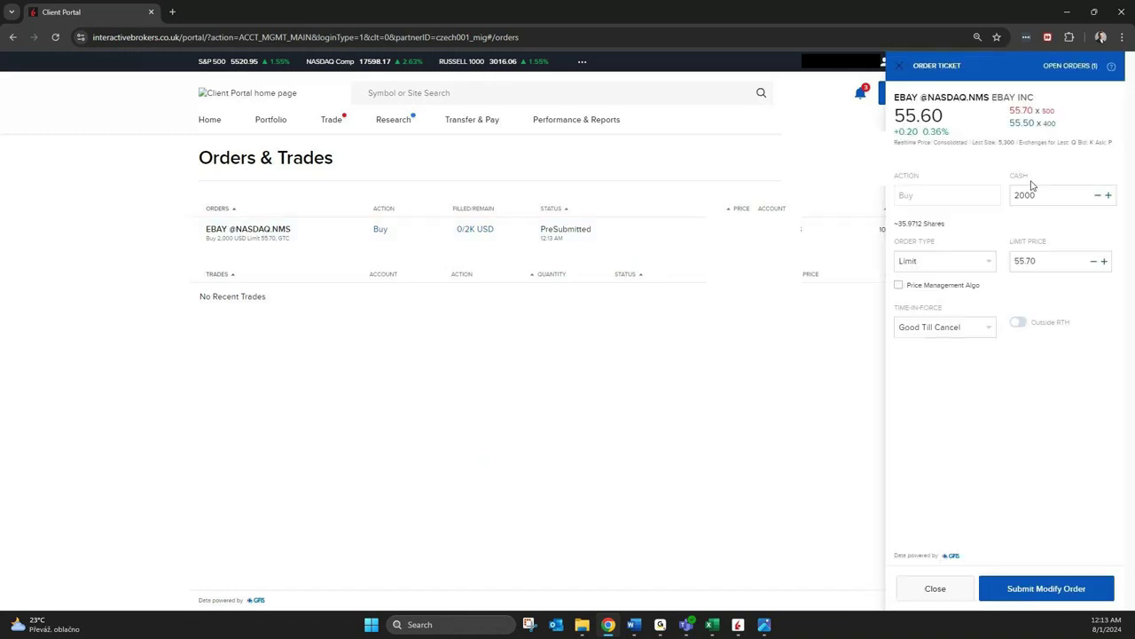
left_click(934, 588)
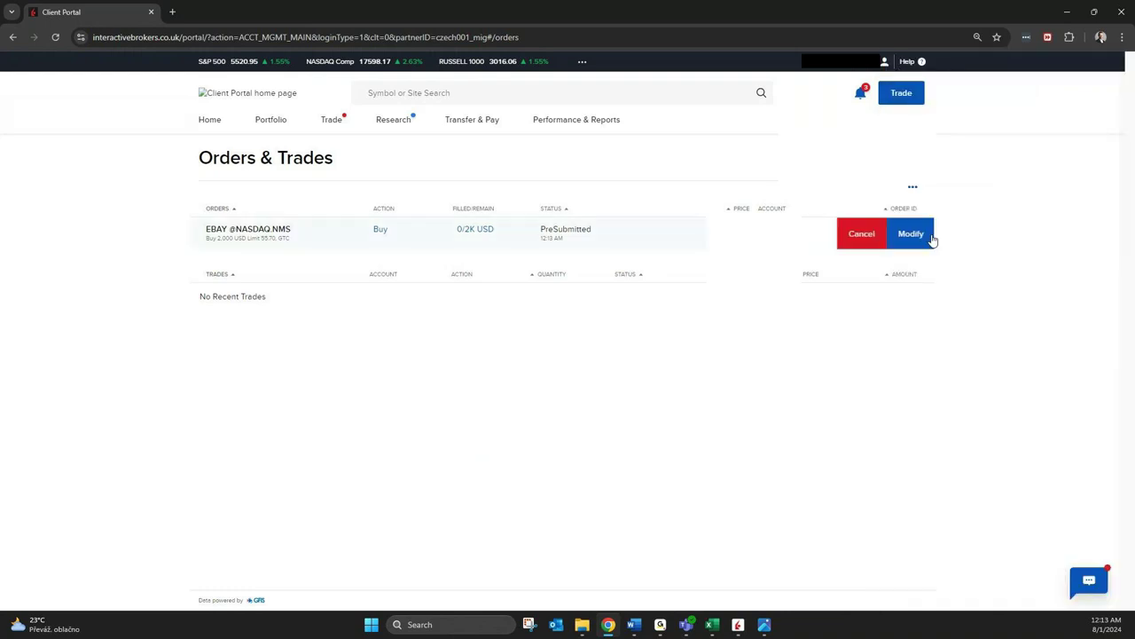
- Cancel the pending EBAY buy order and accept the cancellation
left_click(820, 238)
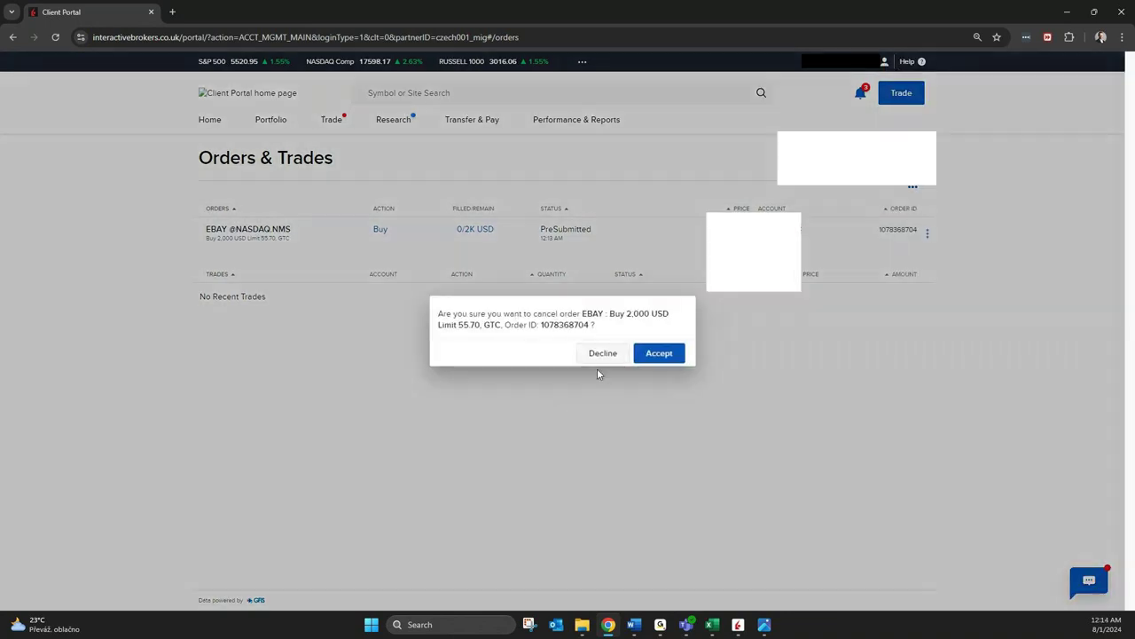
left_click(655, 353)
- Search for META and open the quote page of the Meta Platforms Class A stock on NASDAQ
left_click(463, 94)
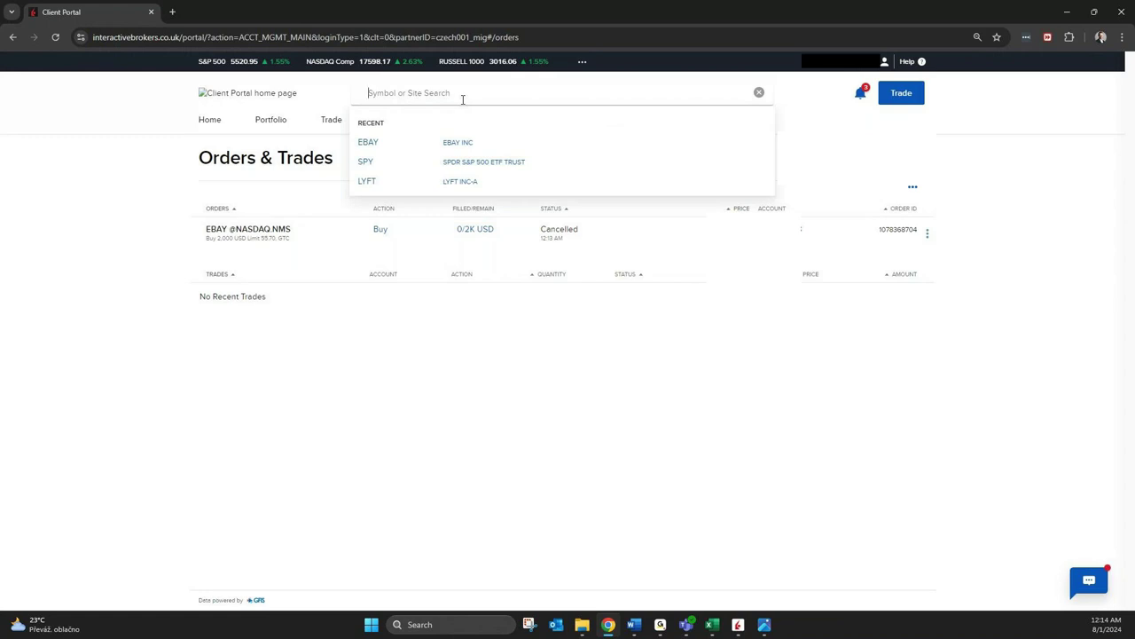
type("META")
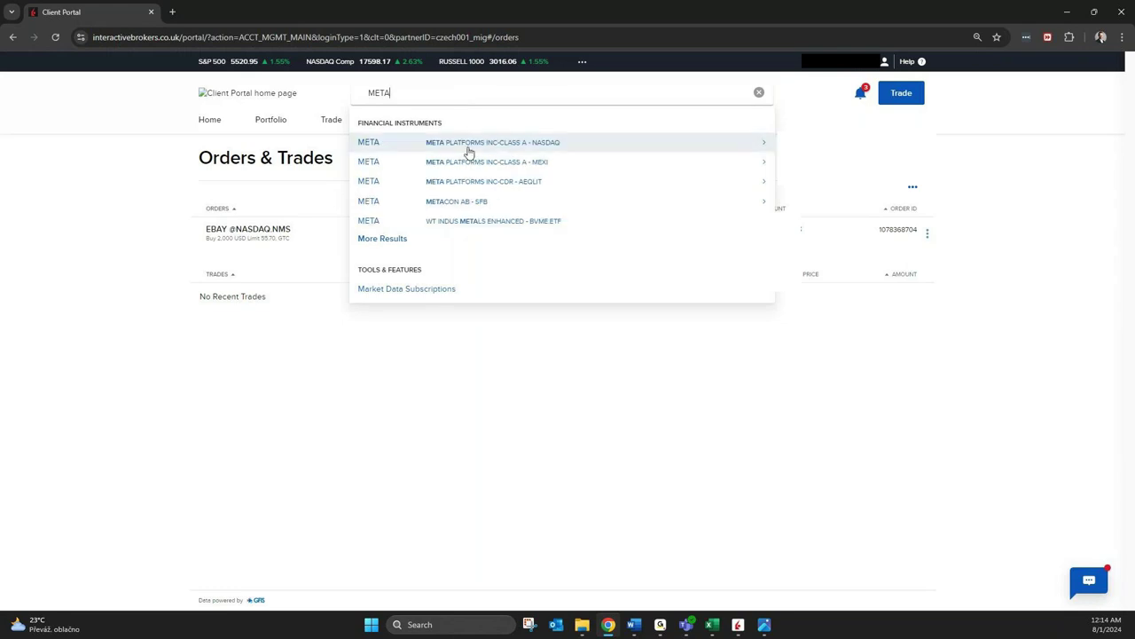
left_click(469, 152)
left_click(568, 183)
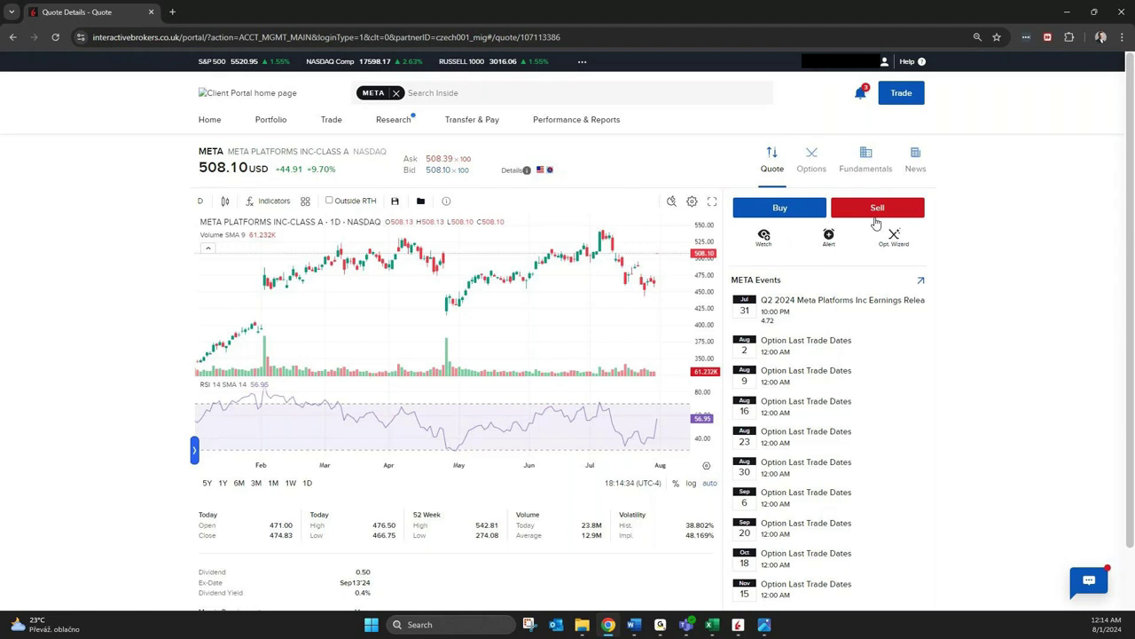
- Open a buy order for META and attach both a Profit Taker and a Stop Loss order
scroll(776, 211, "down", 1)
scroll(775, 211, "up", 1)
left_click(781, 209)
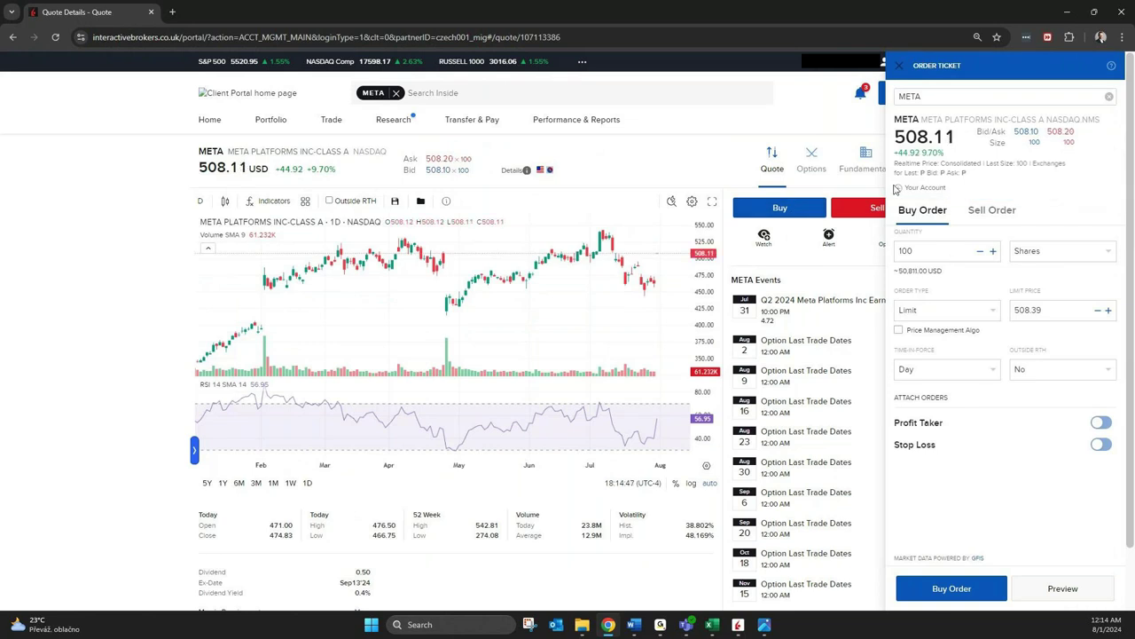
left_click(1107, 427)
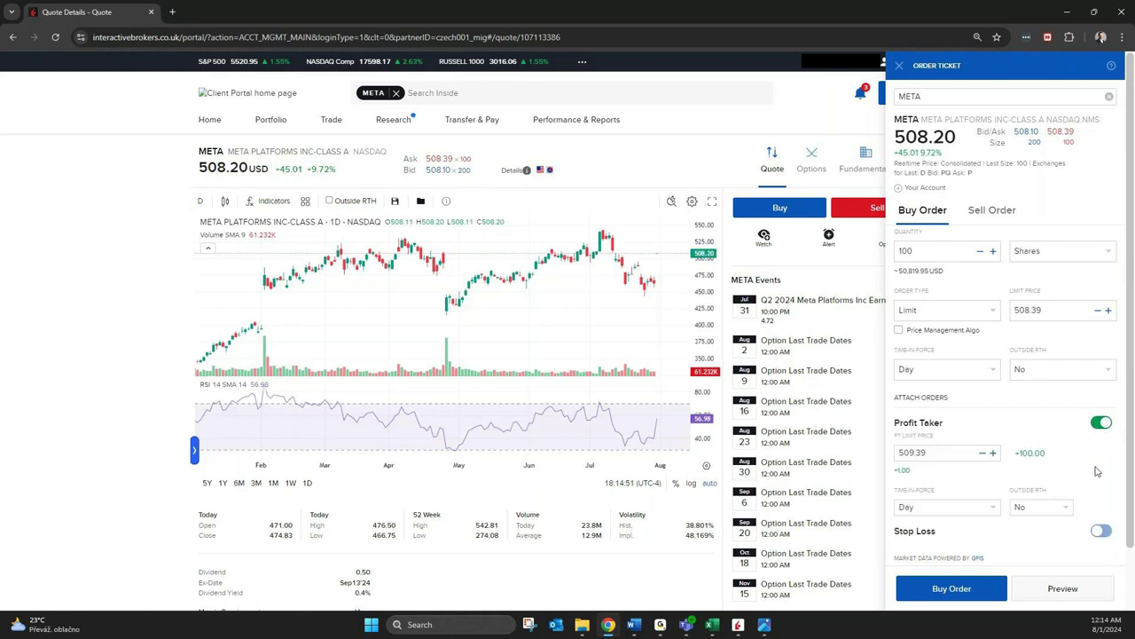
scroll(1095, 471, "down", 1)
left_click(1100, 531)
scroll(1042, 448, "down", 1)
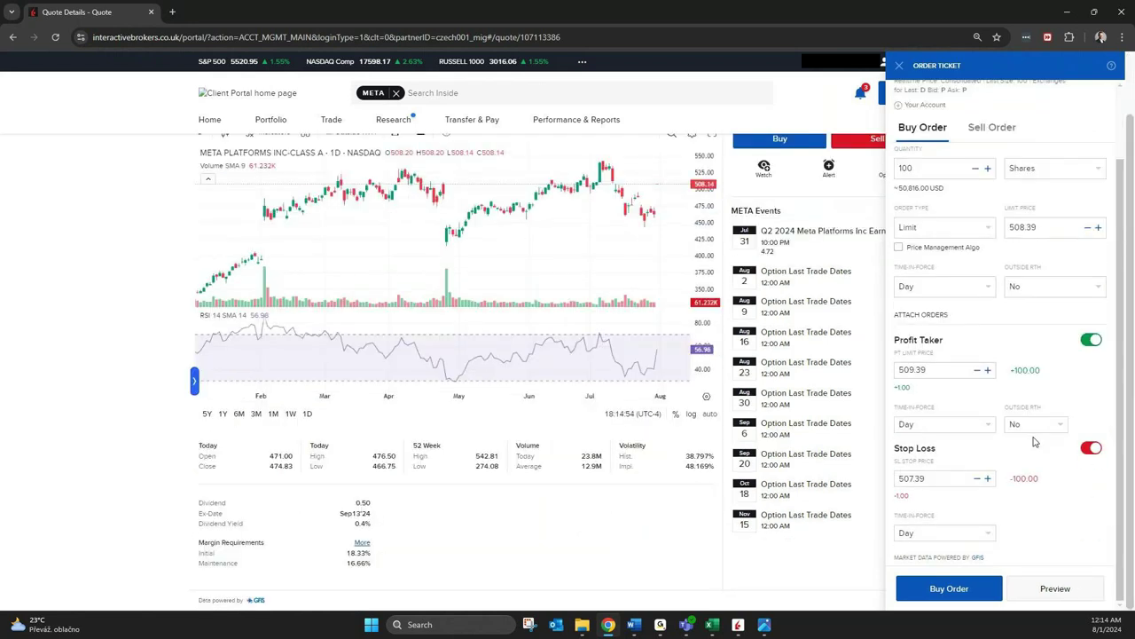
- Set the META parent buy order's time-in-force to Good till Cancel
scroll(1006, 390, "up", 1)
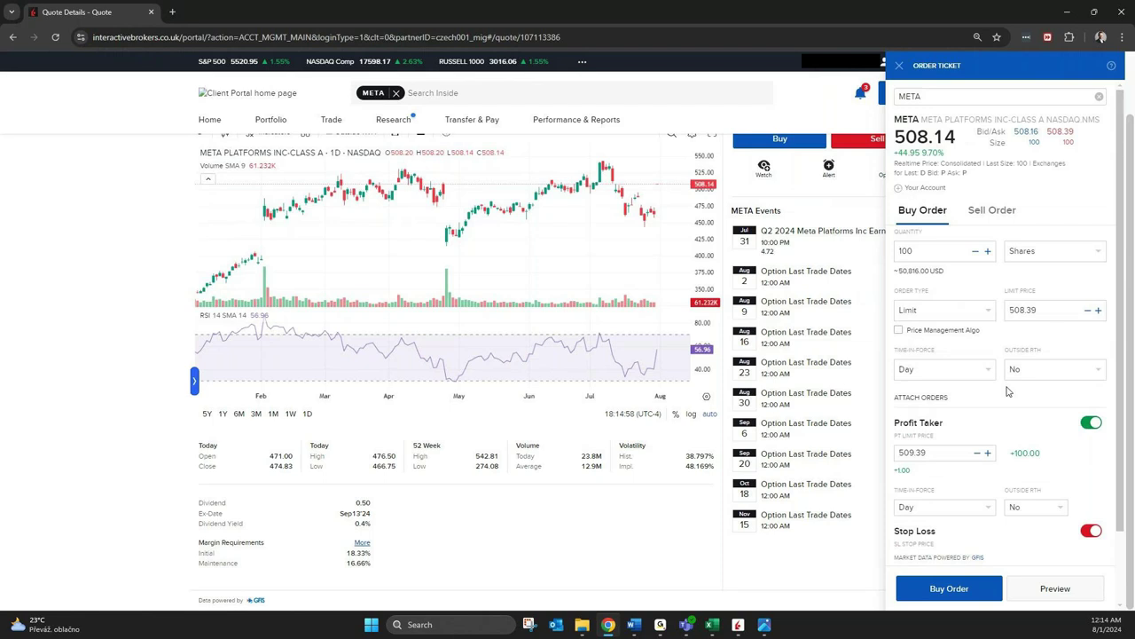
left_click(989, 372)
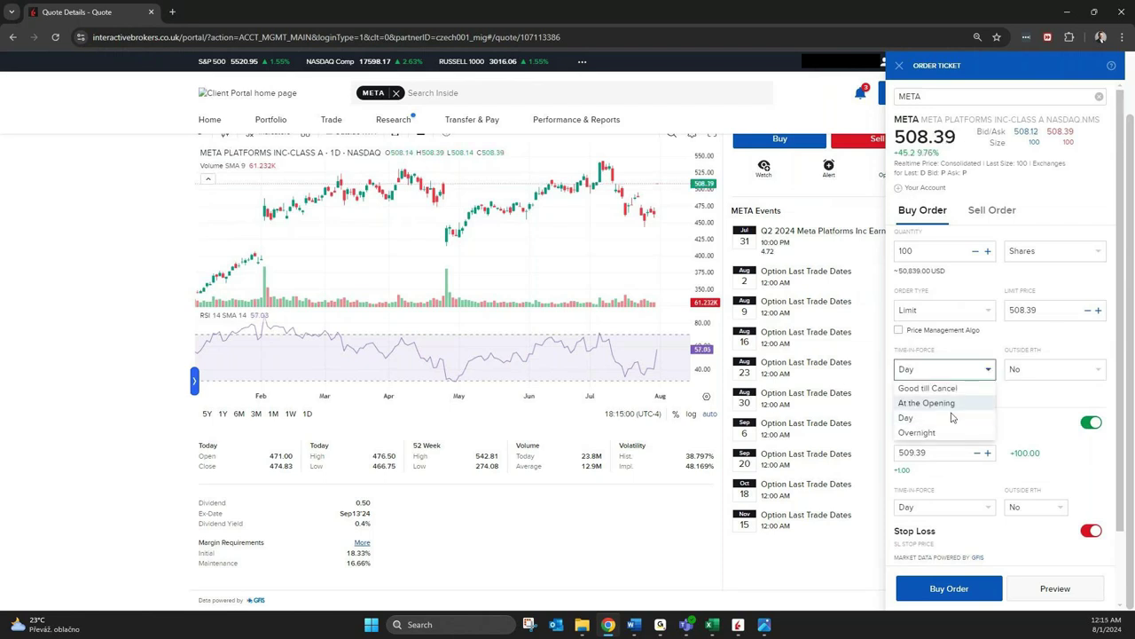
left_click(955, 389)
- Try sizing the META order as 2,000 USD, and return the quantity unit to Shares
left_click(1054, 250)
left_click(1029, 279)
left_click(943, 250)
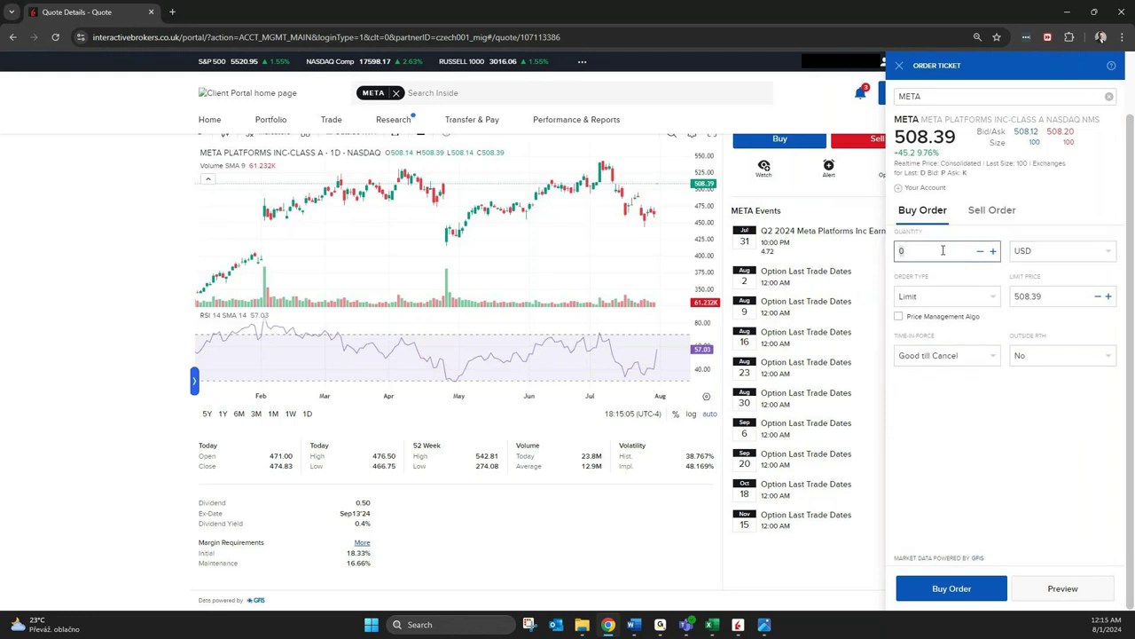
type("2,000")
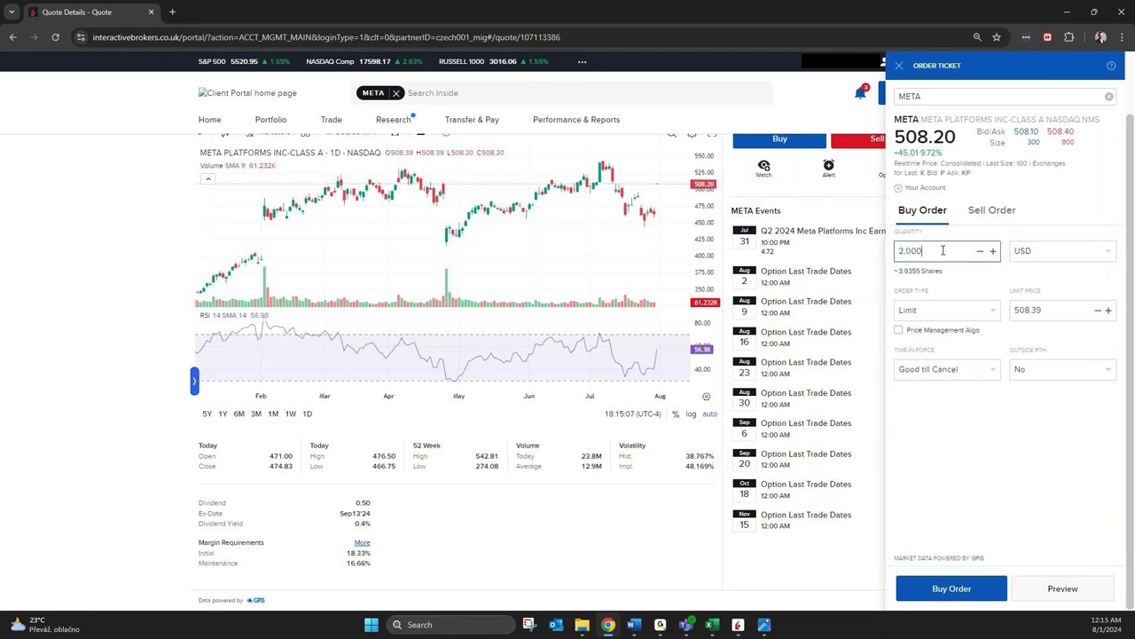
left_click(1053, 250)
left_click(1027, 266)
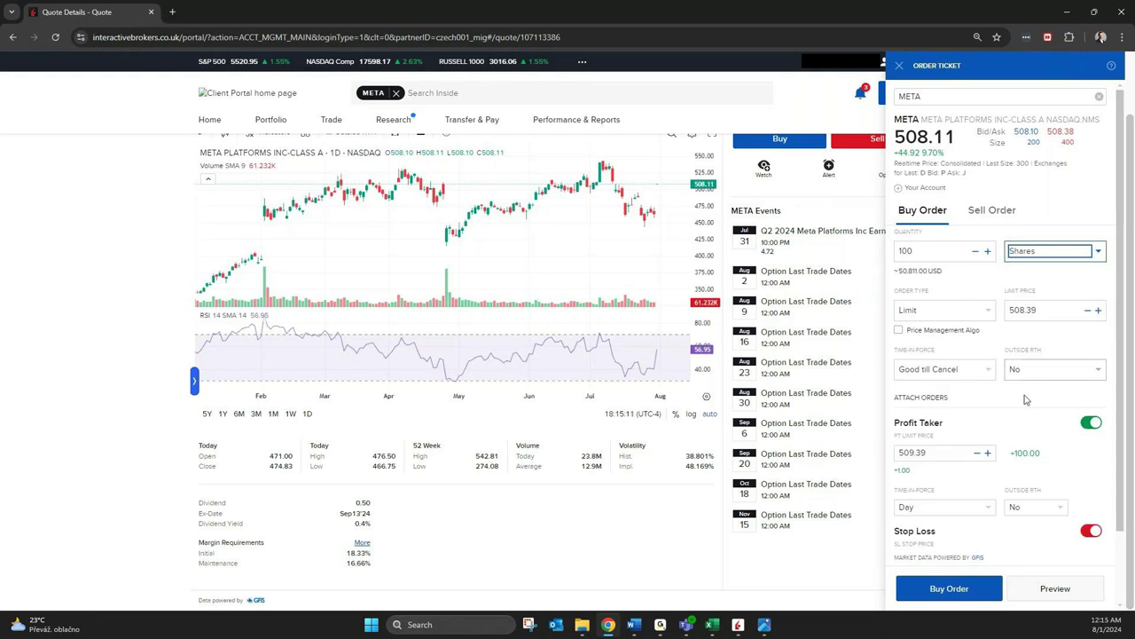
- Set the META buy order quantity to 5 shares
left_click(940, 250)
double_click(940, 250)
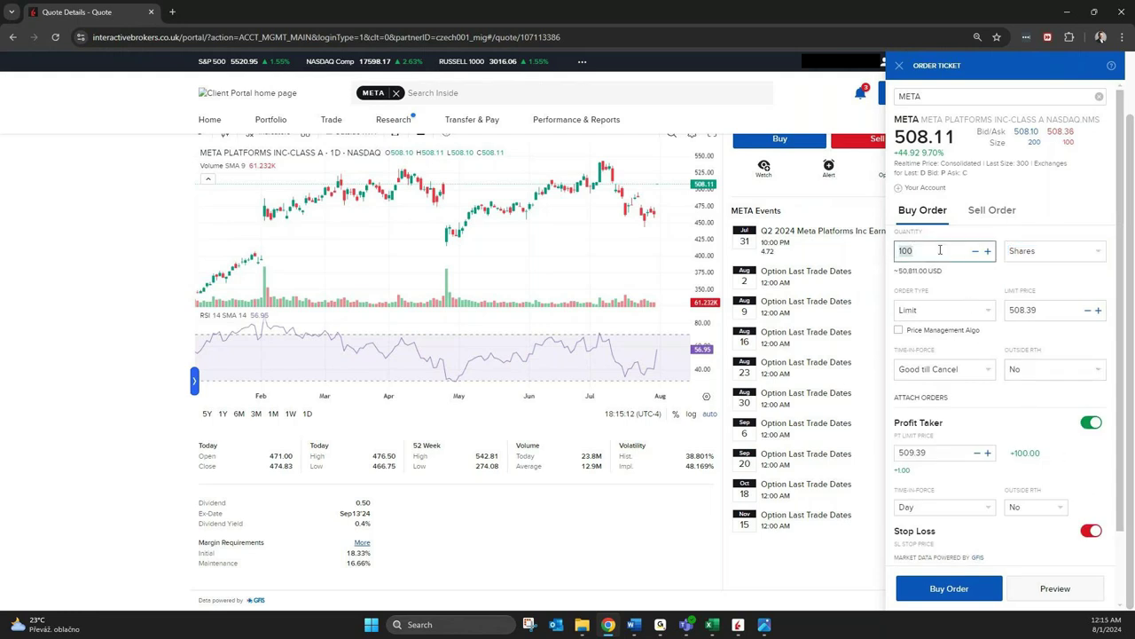
type("5")
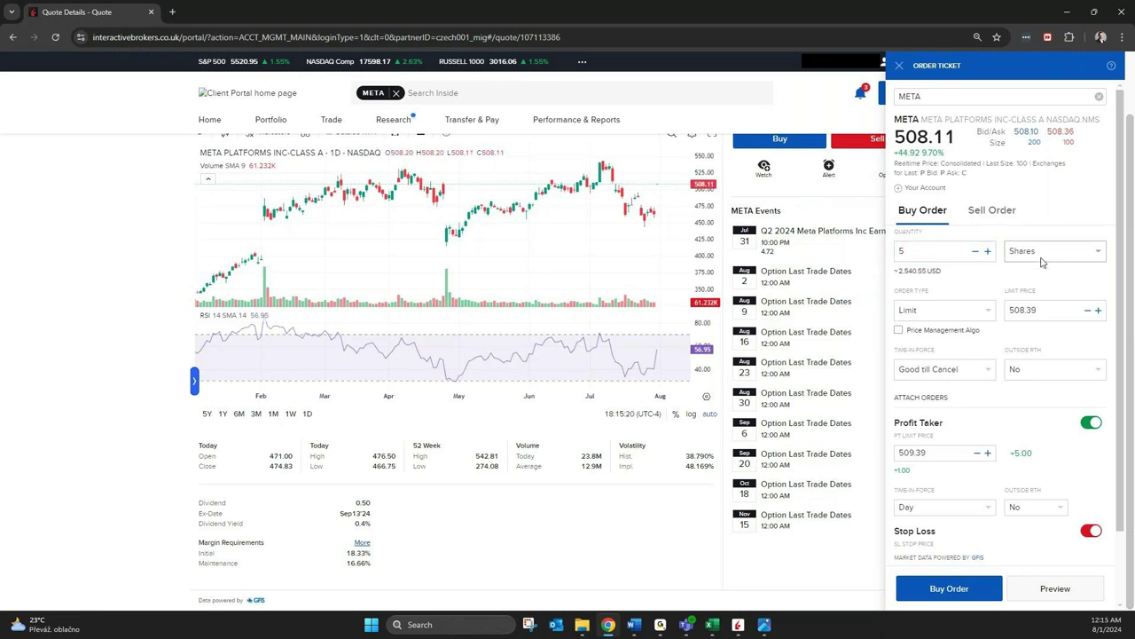
- Set the time-in-force of both the attached Profit Taker and Stop Loss orders to Good till Cancel
scroll(1020, 492, "down", 2)
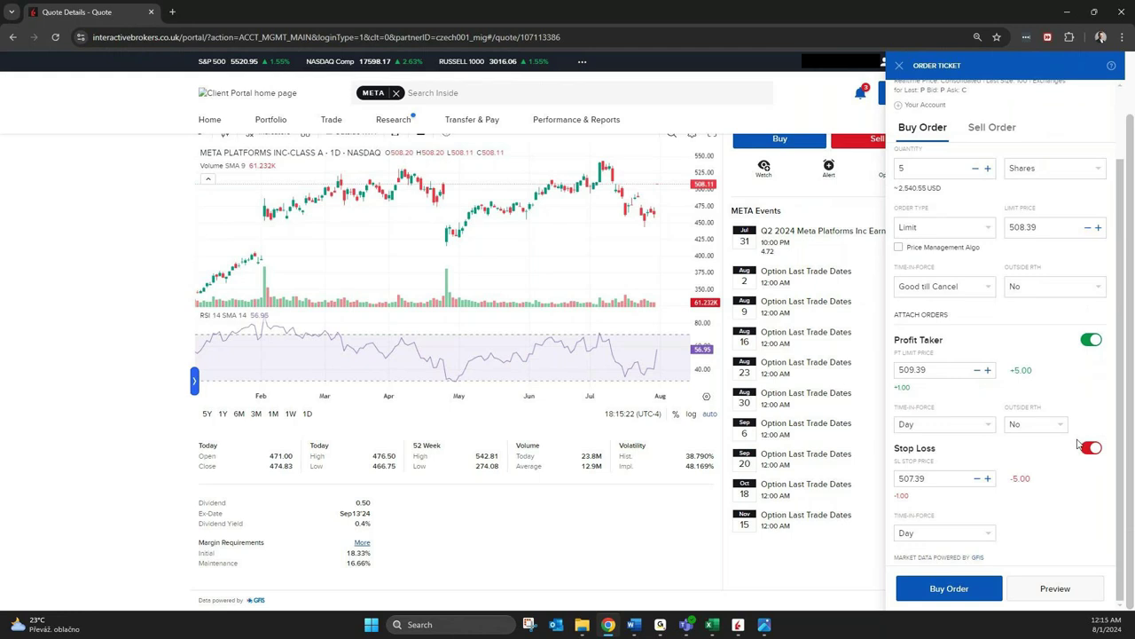
left_click(941, 424)
left_click(930, 454)
left_click(938, 537)
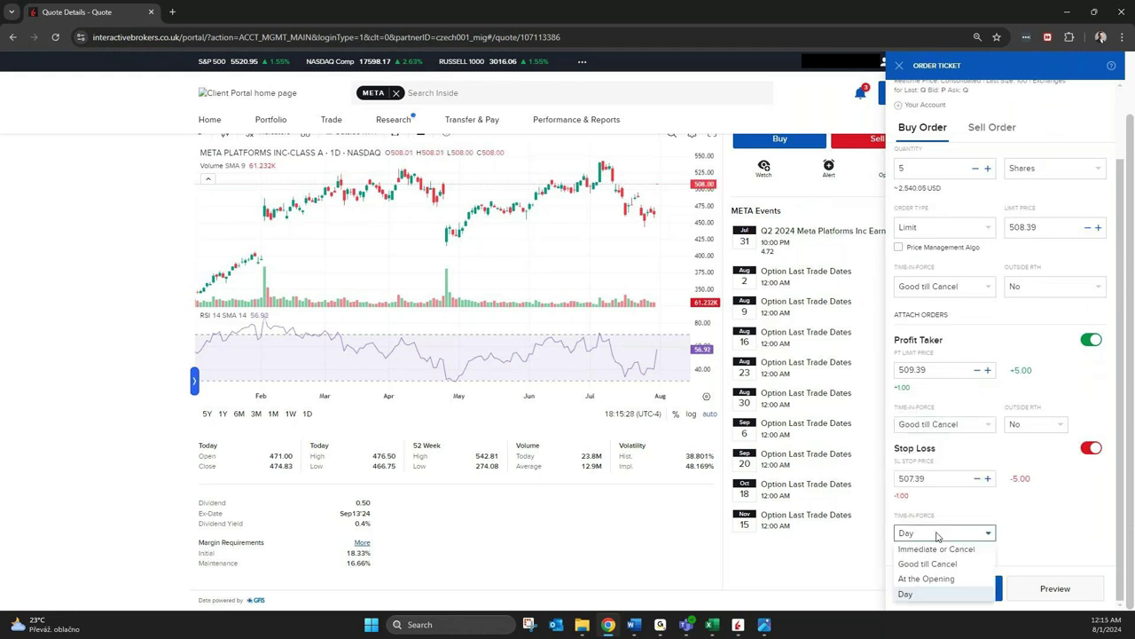
left_click(941, 568)
left_click(967, 291)
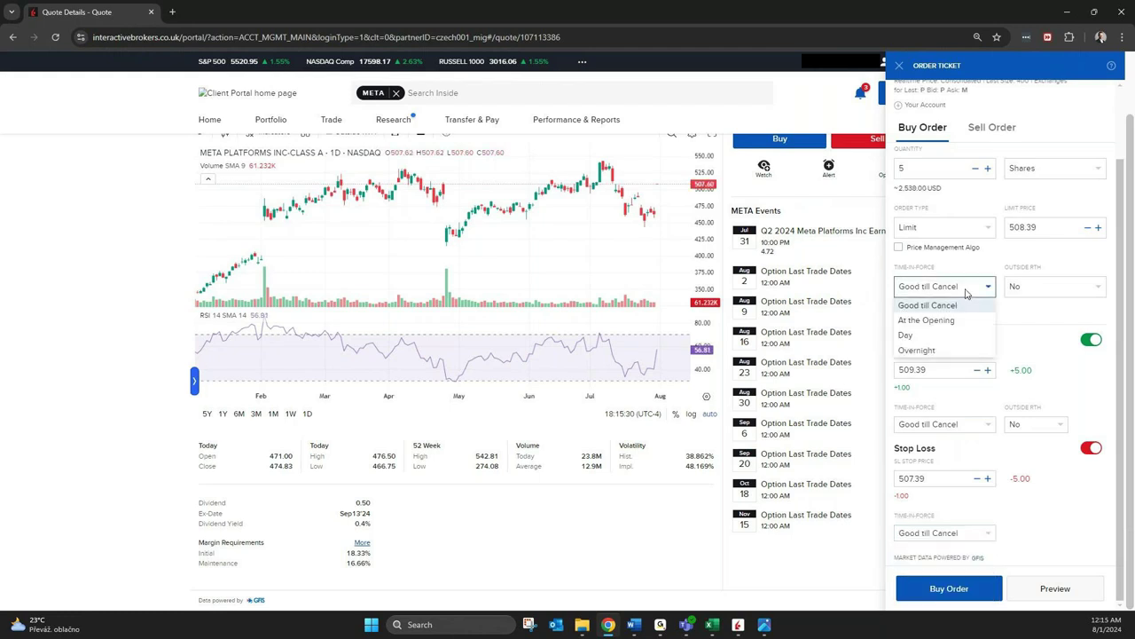
left_click(989, 376)
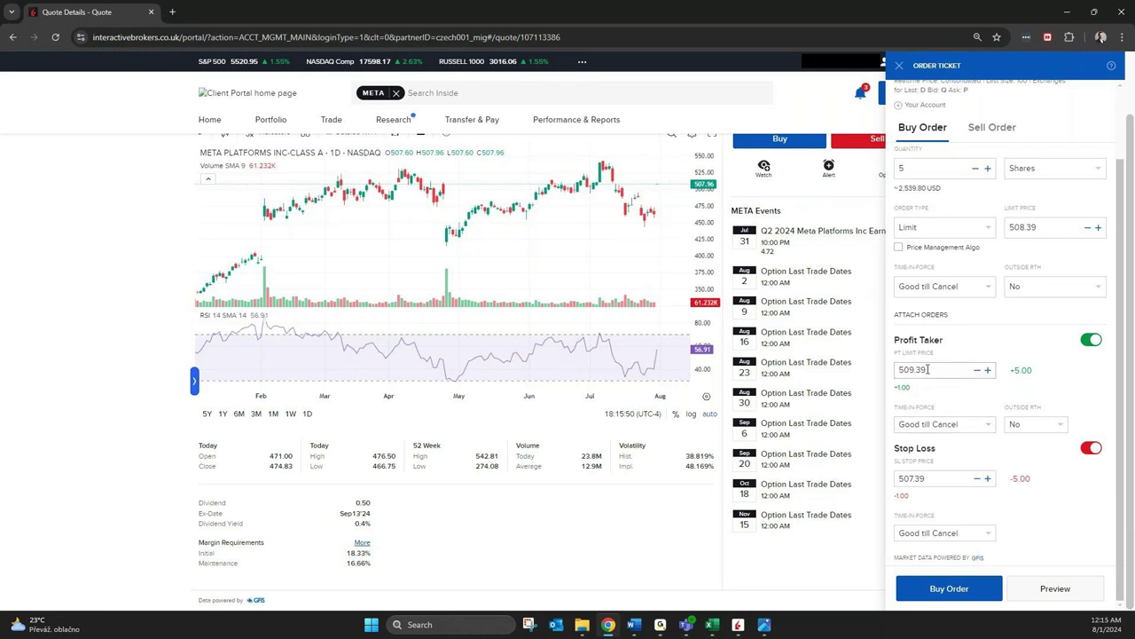
- Submit the META buy order, choose to always use the Price Management Algo, and acknowledge the order notification
scroll(940, 377, "up", 2)
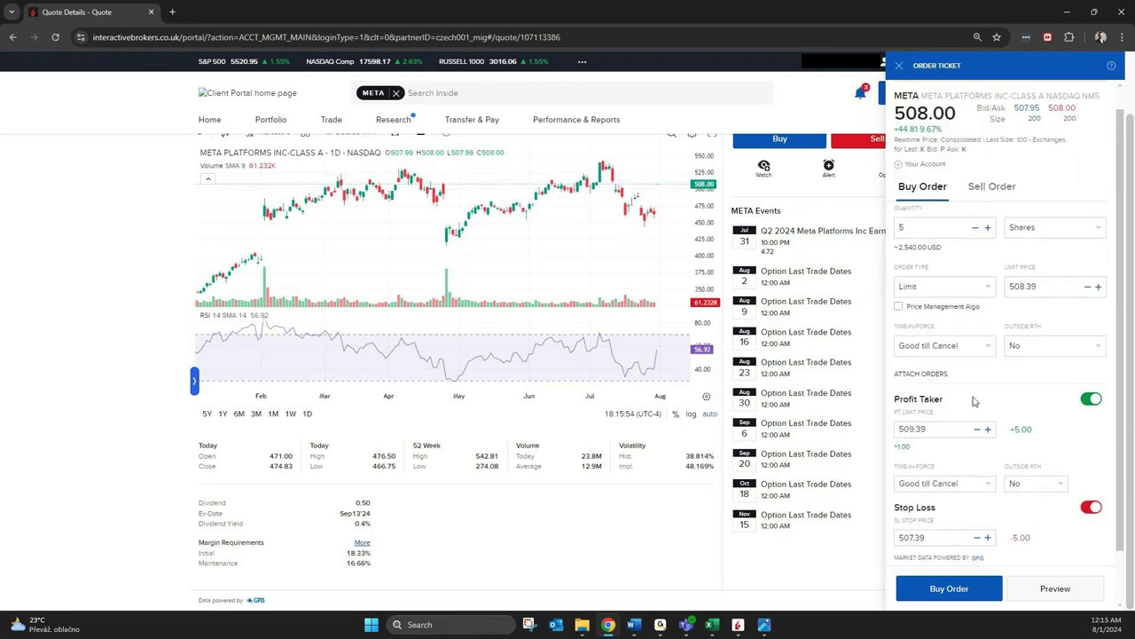
scroll(973, 401, "up", 1)
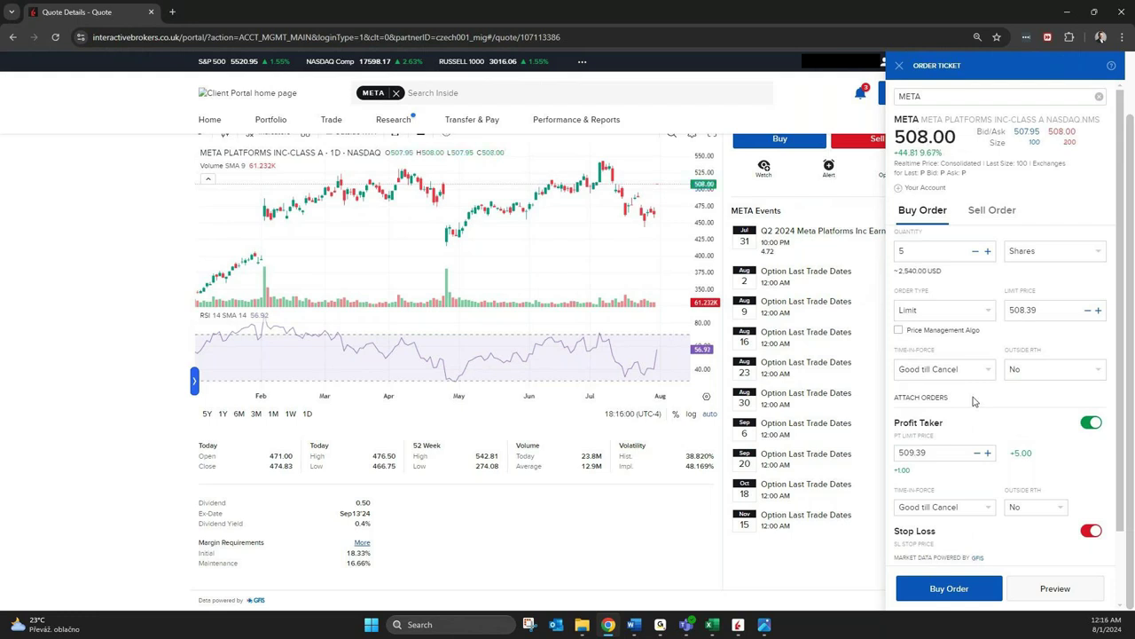
left_click(969, 587)
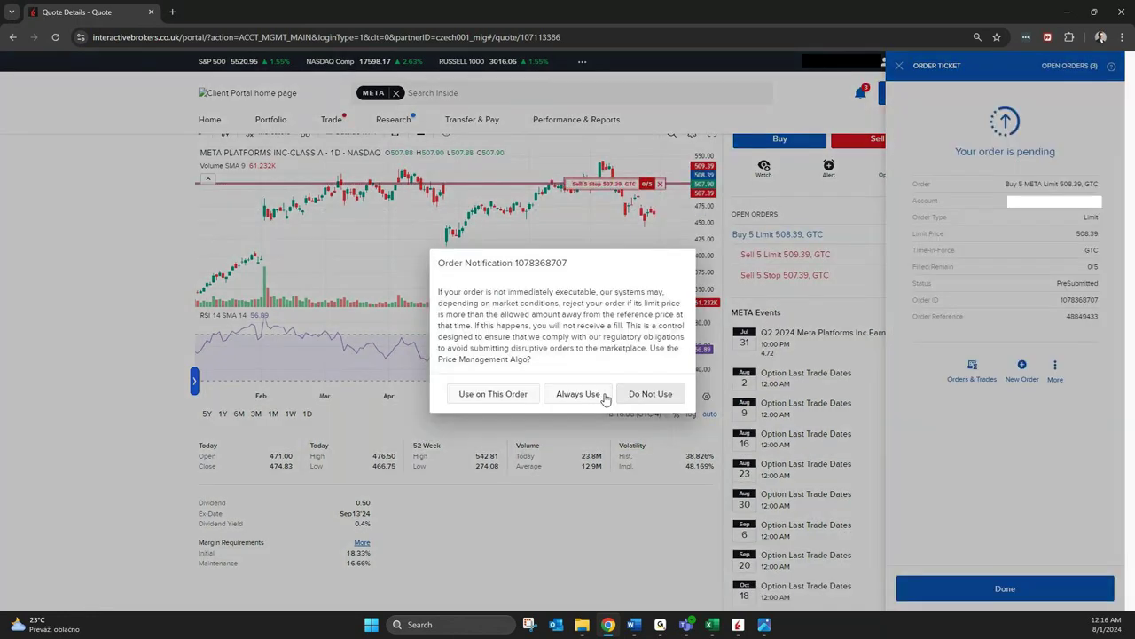
left_click(577, 393)
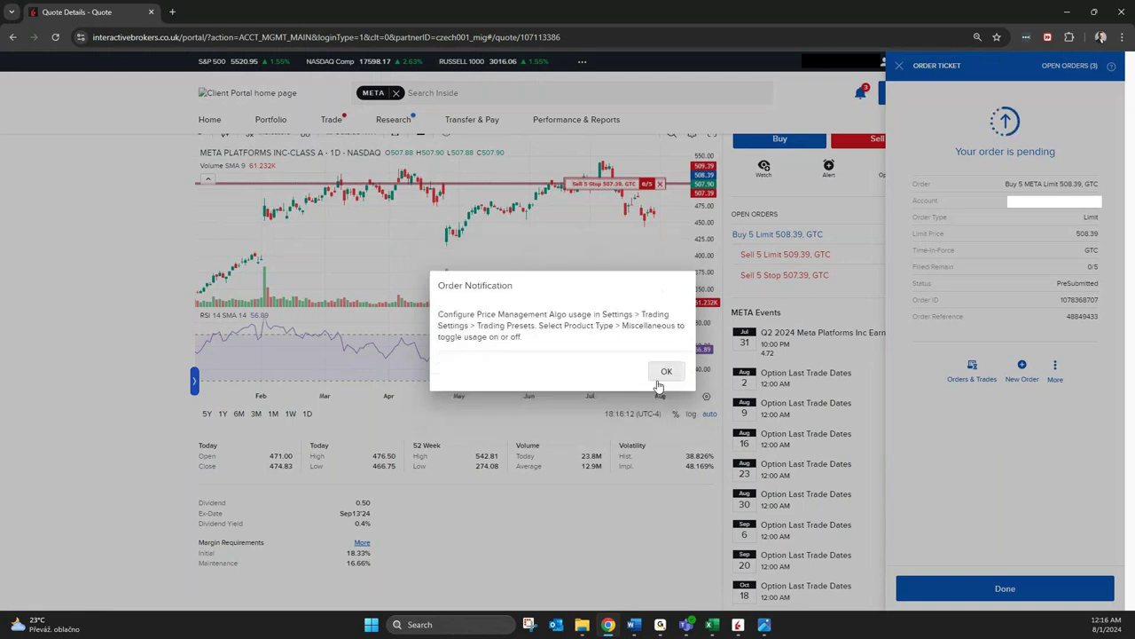
left_click(665, 373)
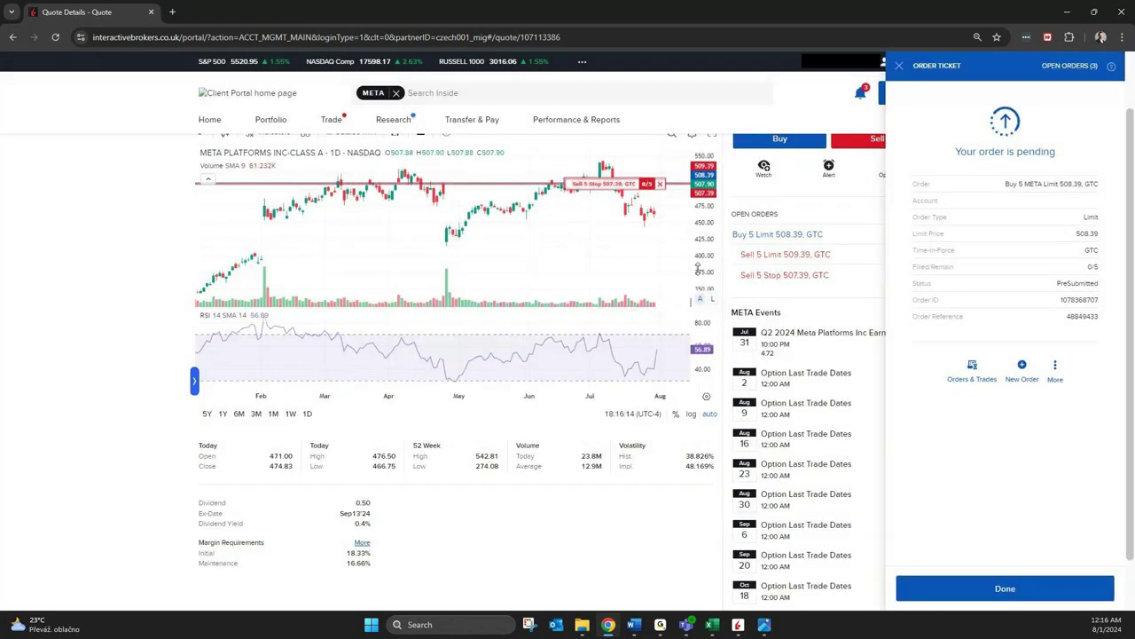
- Examine the META price chart over the 1D range with the open order lines
scroll(525, 292, "up", 3)
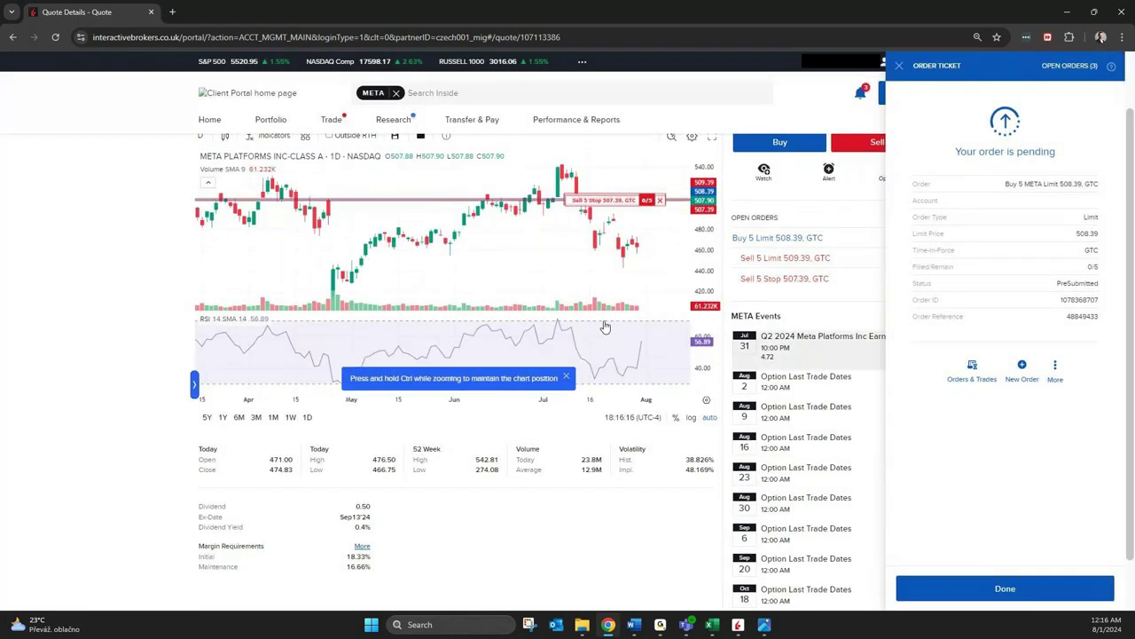
scroll(807, 337, "up", 1)
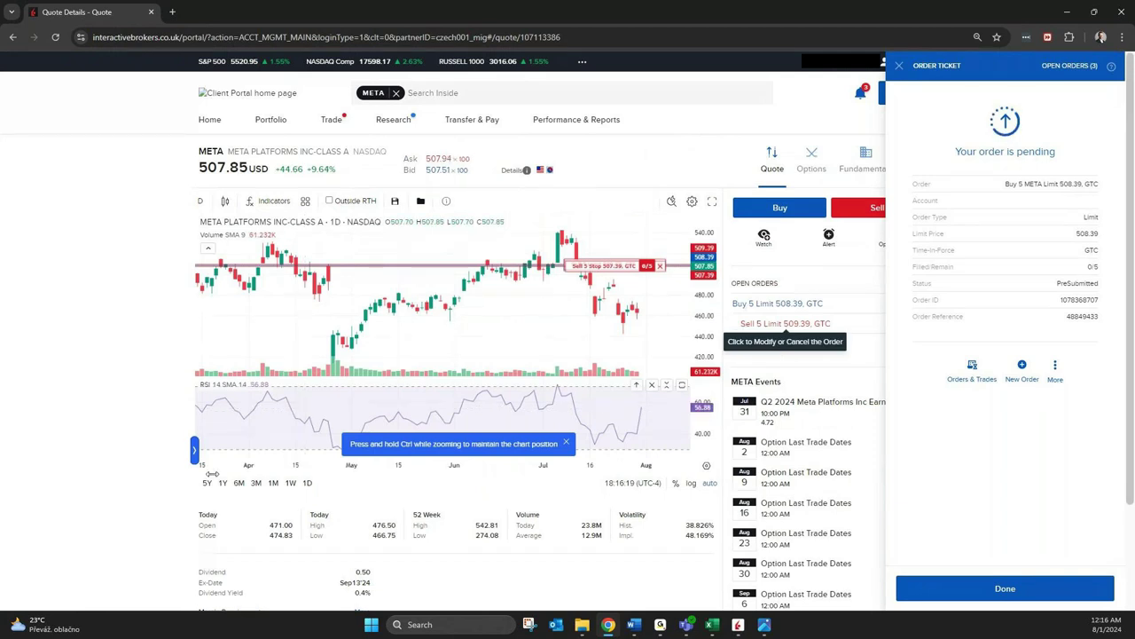
left_click(307, 482)
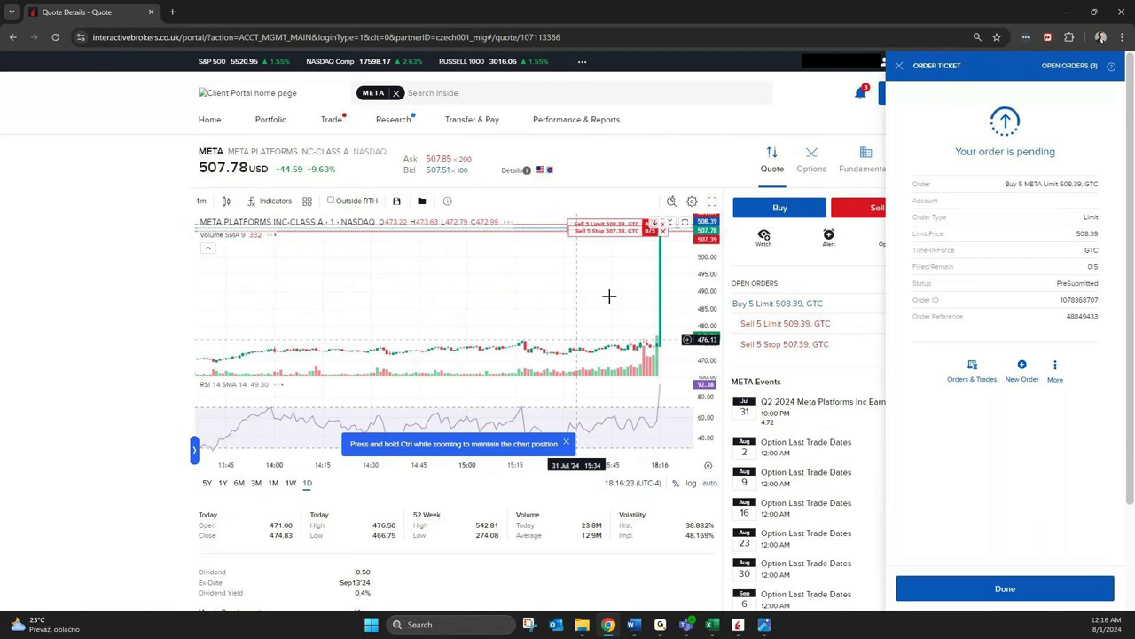
scroll(670, 234, "down", 3)
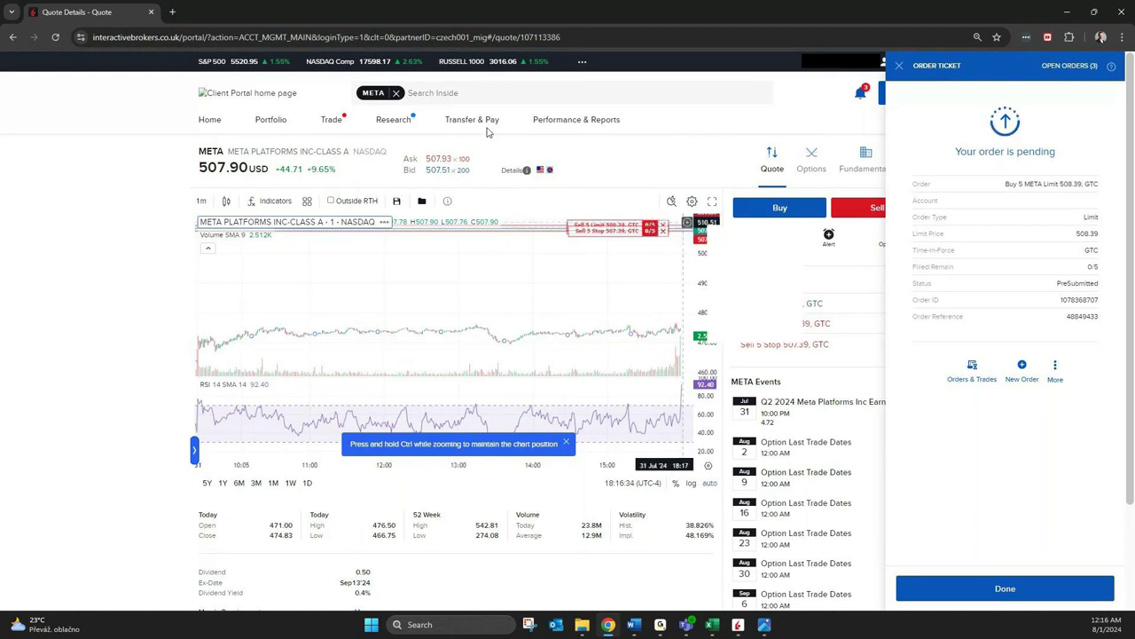
- Go to Orders & Trades, expand the META order to show its attached orders, and close the order ticket
mouse_move(331, 119)
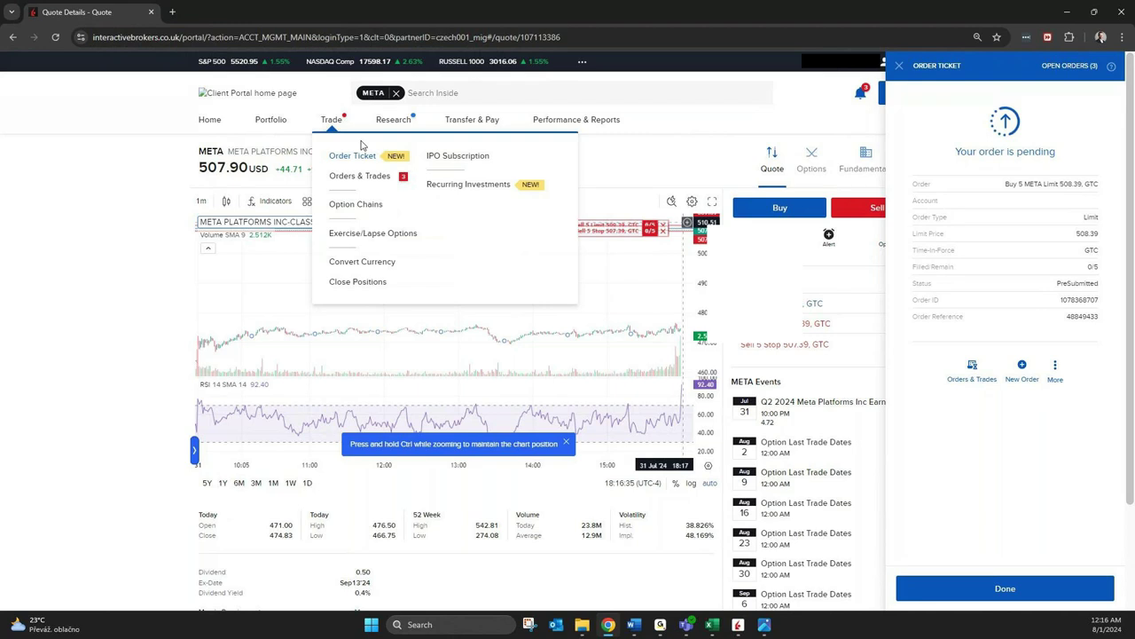
left_click(359, 175)
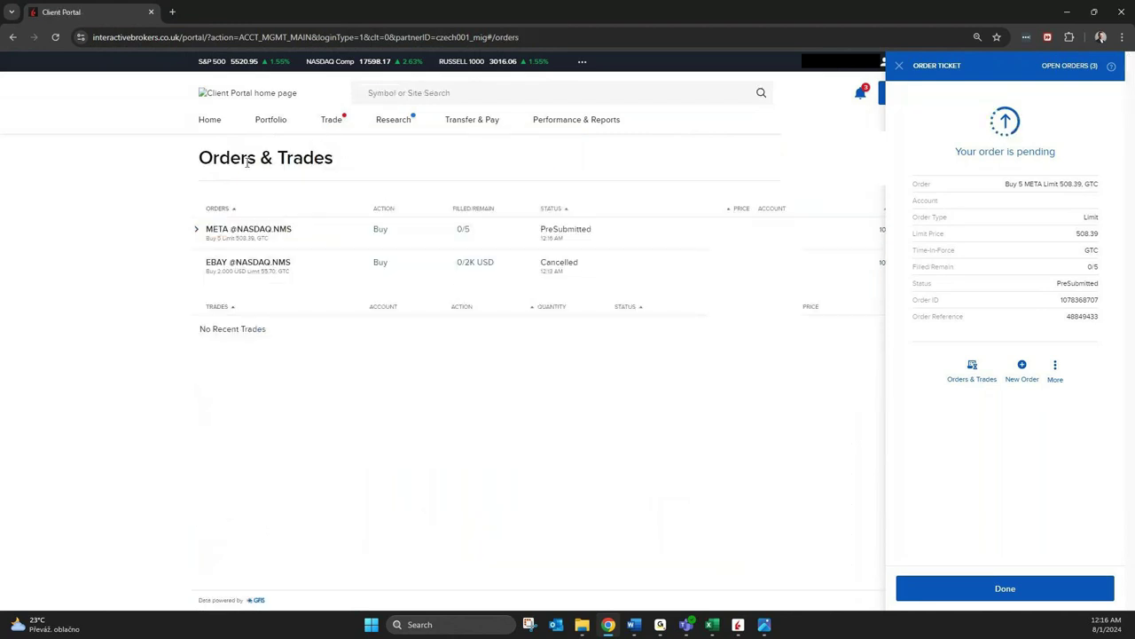
left_click(194, 231)
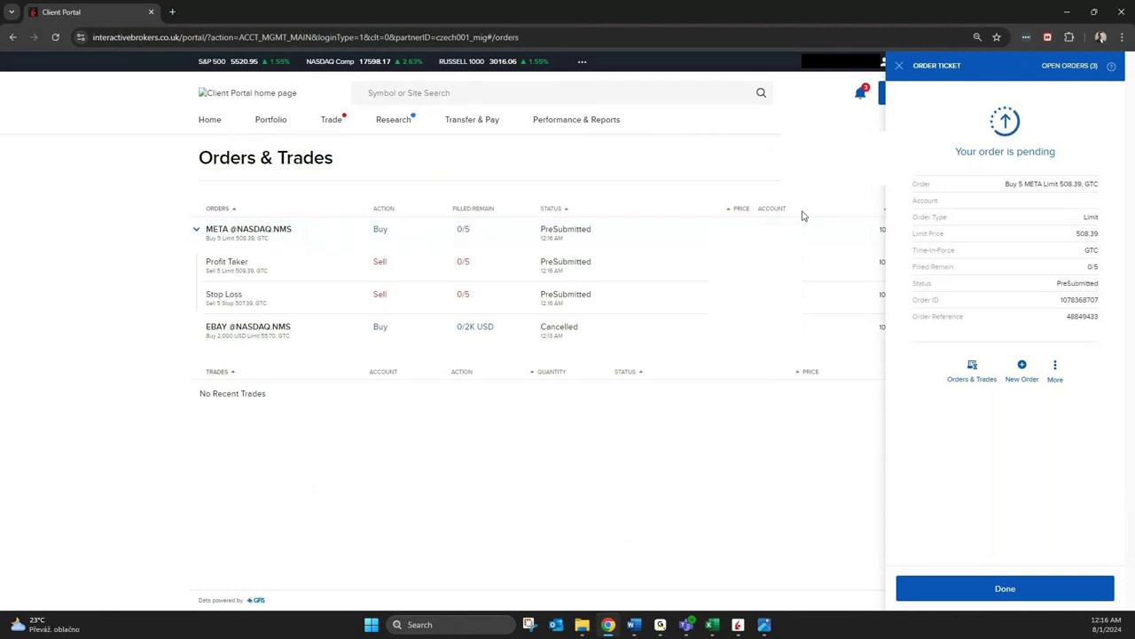
left_click(901, 67)
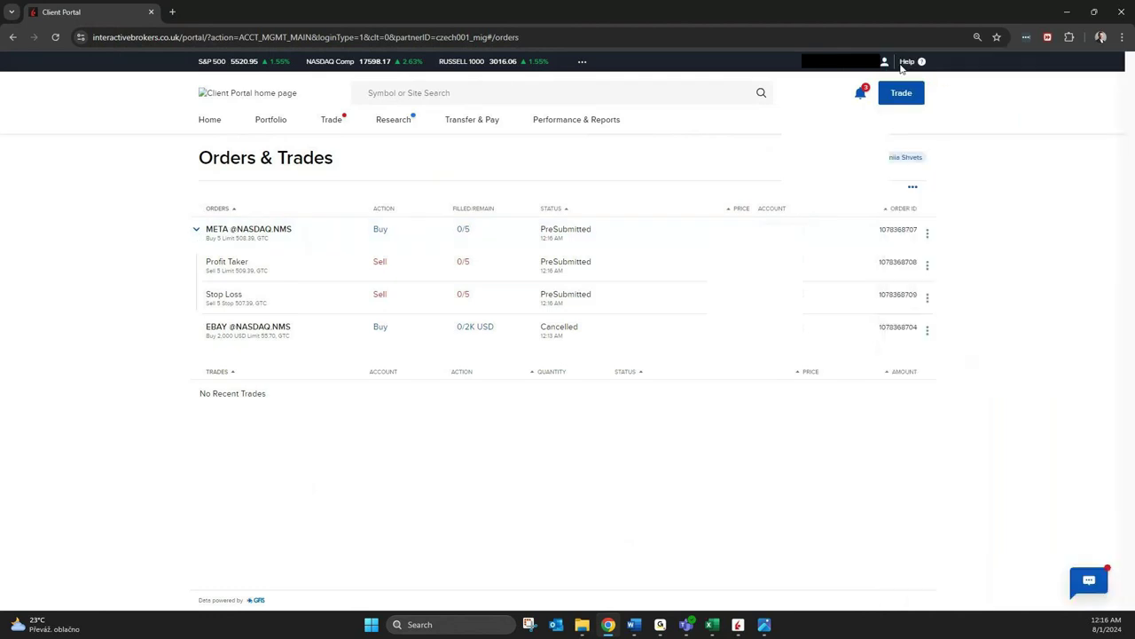
- Cancel the pending META buy order and accept the cancellation
left_click(927, 233)
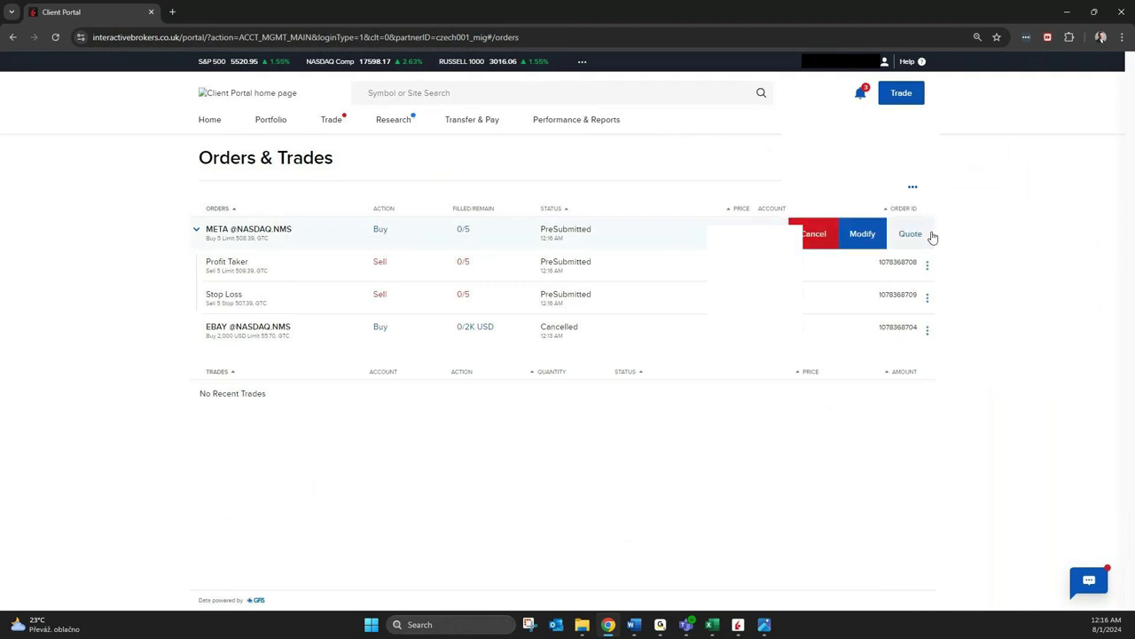
left_click(814, 236)
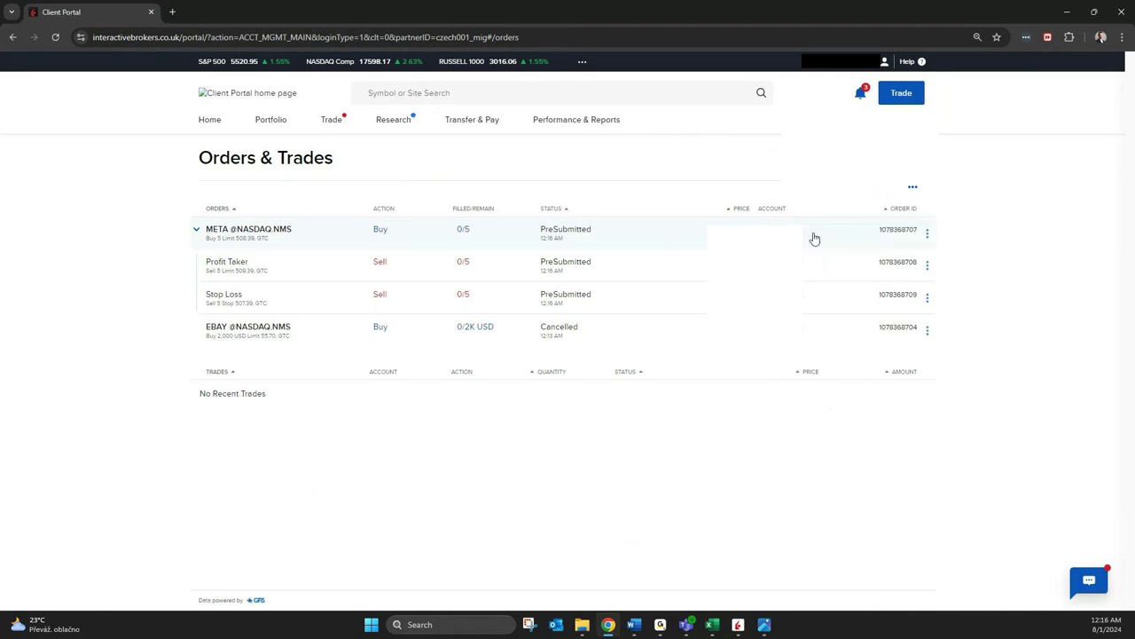
left_click(658, 353)
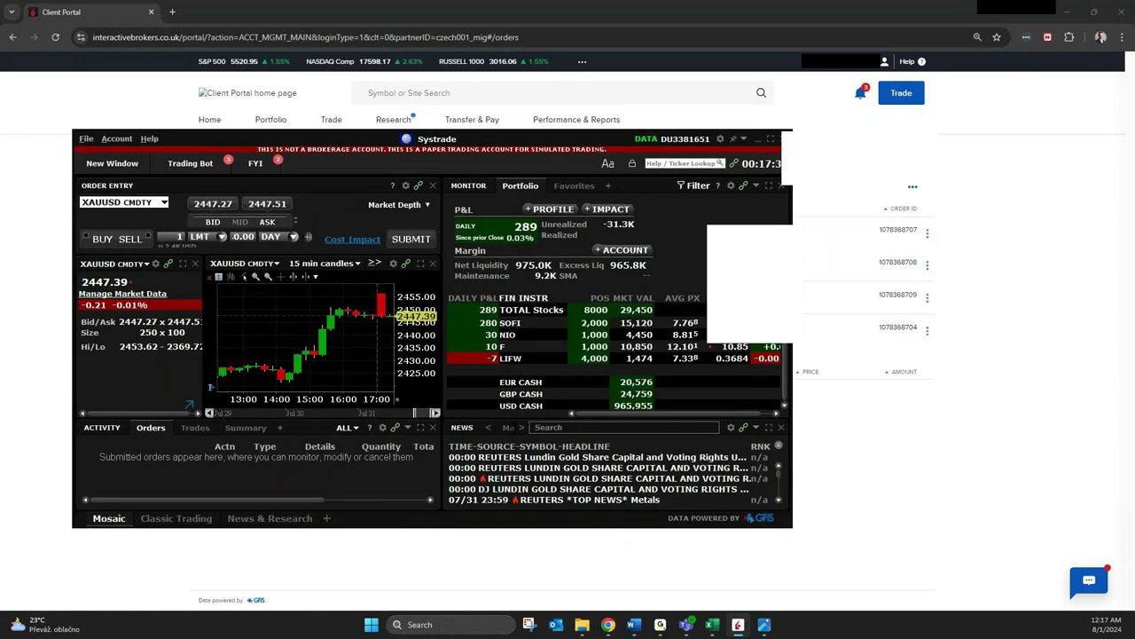
- Maximize the Systrade trading window and load the AAPL NASDAQ stock (SMART) in Order Entry
left_click(770, 139)
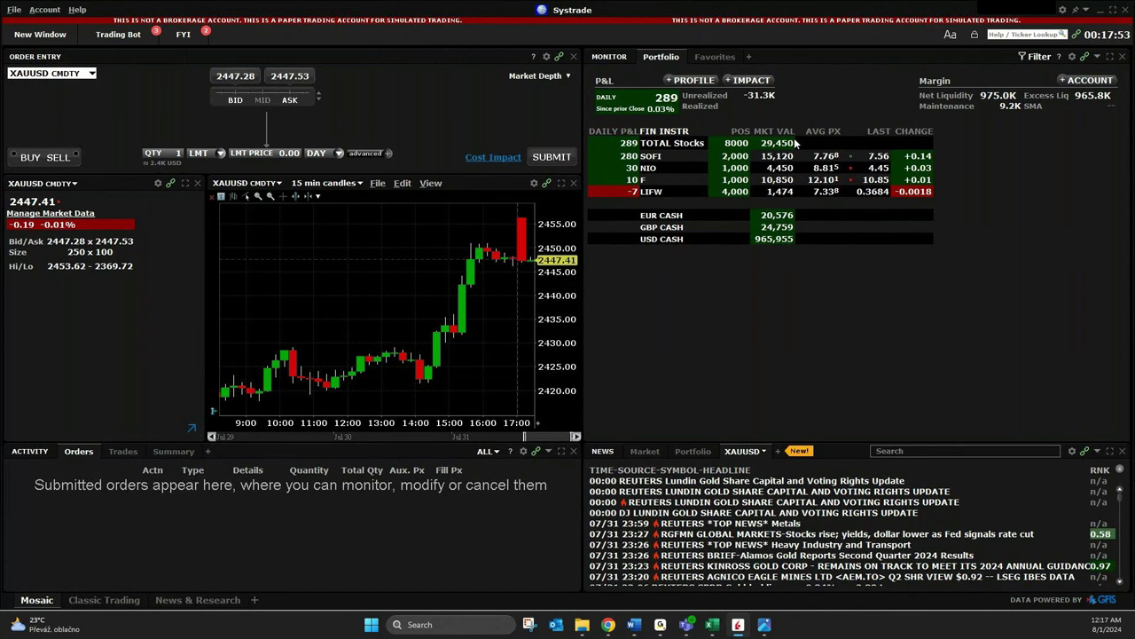
left_click(56, 75)
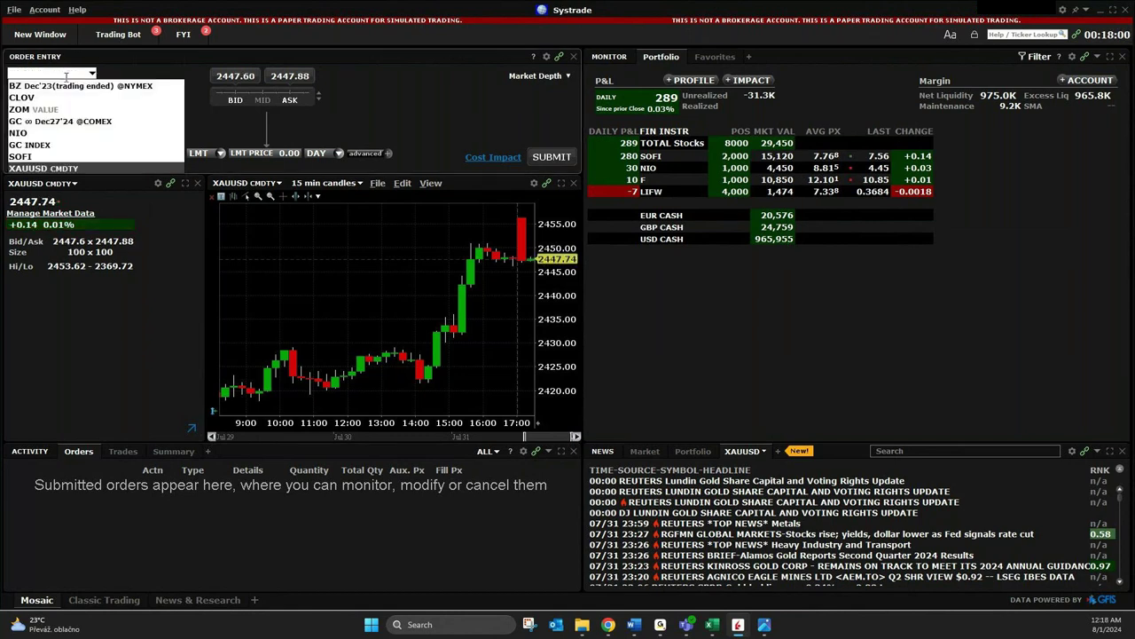
type("AAPL")
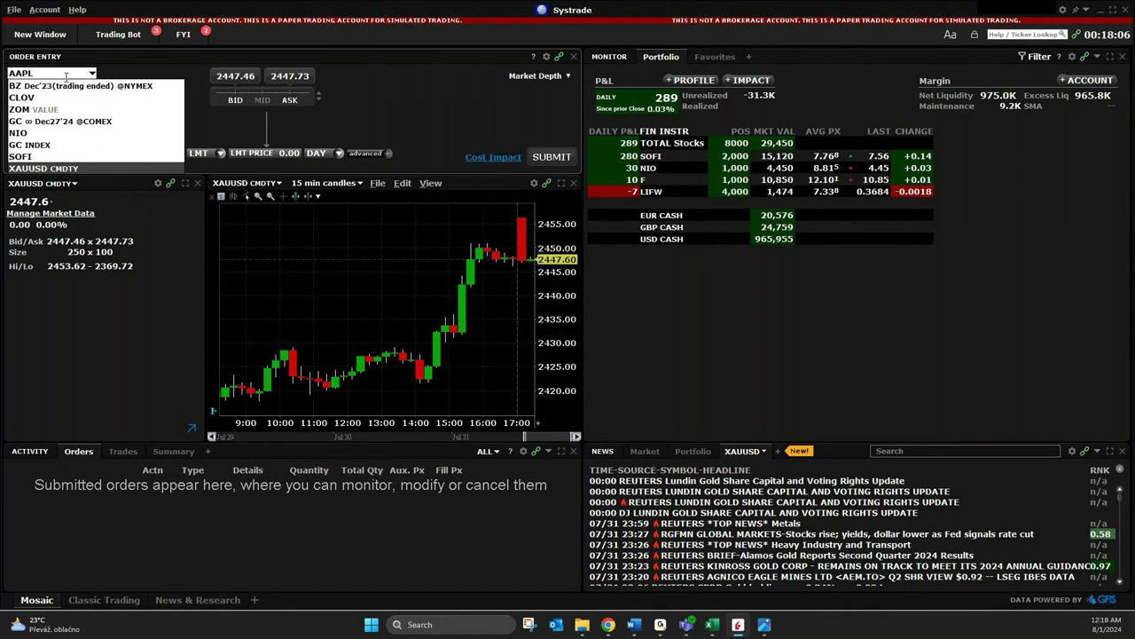
key("Return")
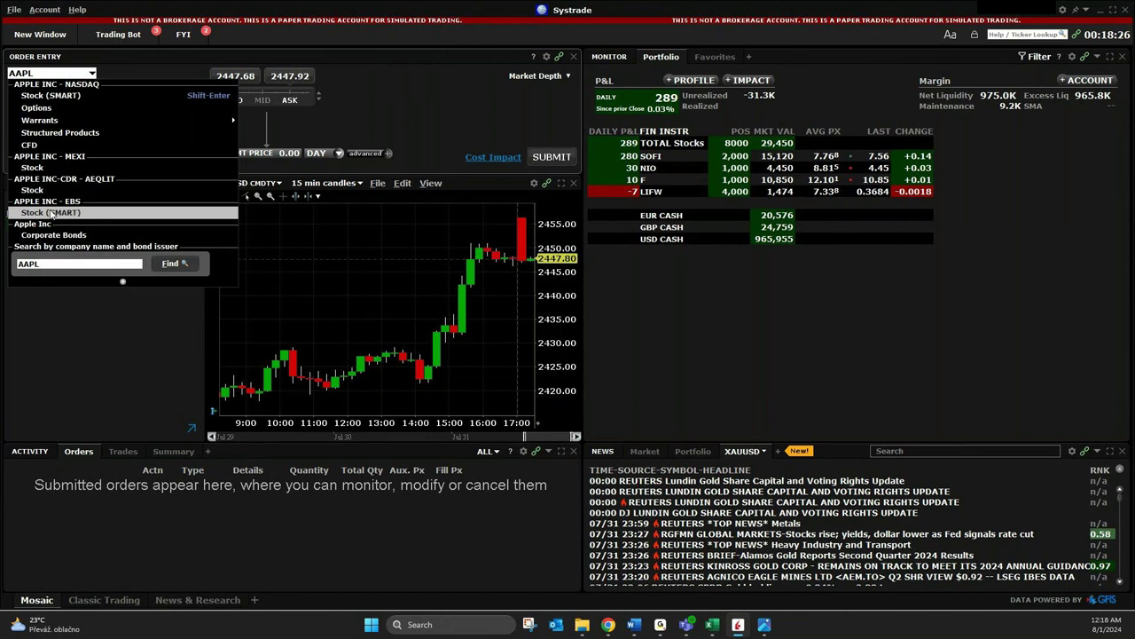
left_click(74, 100)
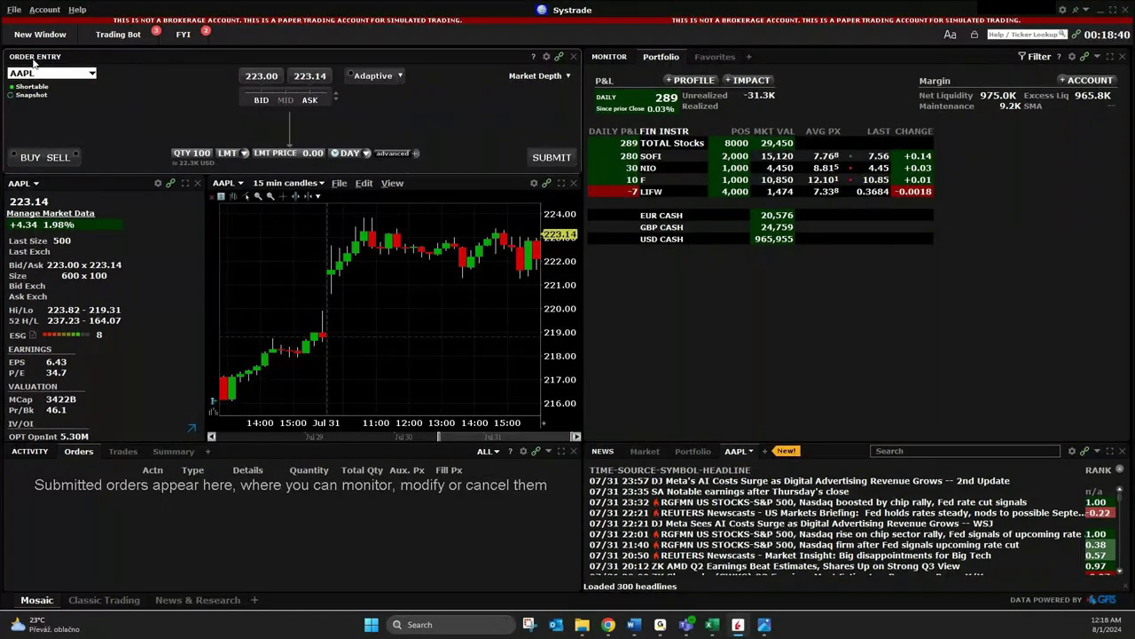
- Prepare a buy order for AAPL with a quantity of 5 shares
left_click(30, 157)
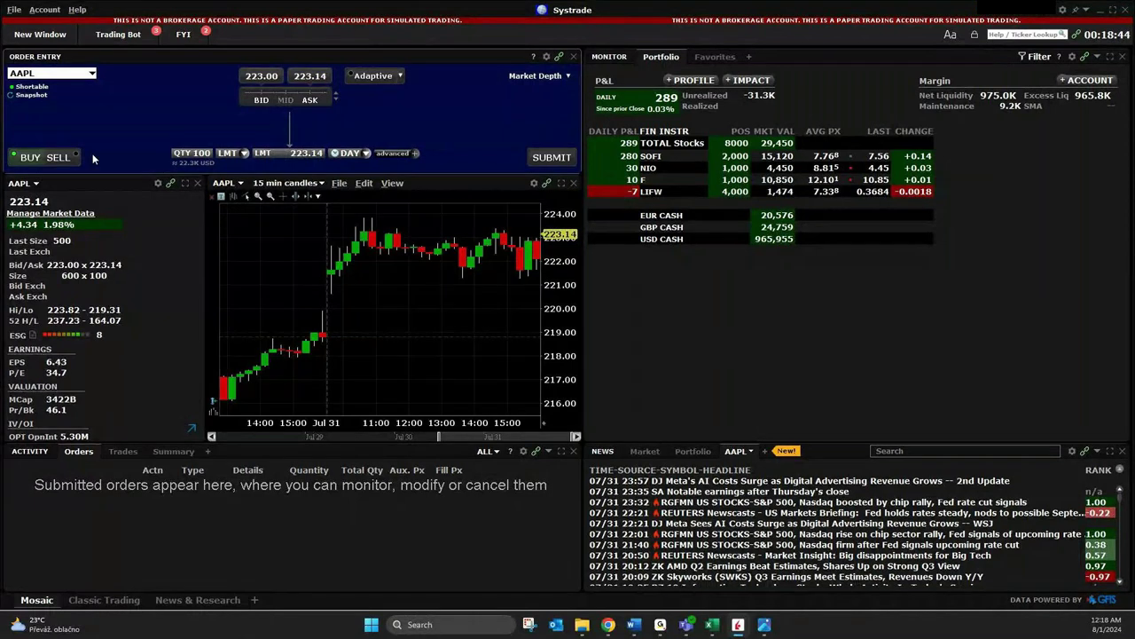
left_click(210, 154)
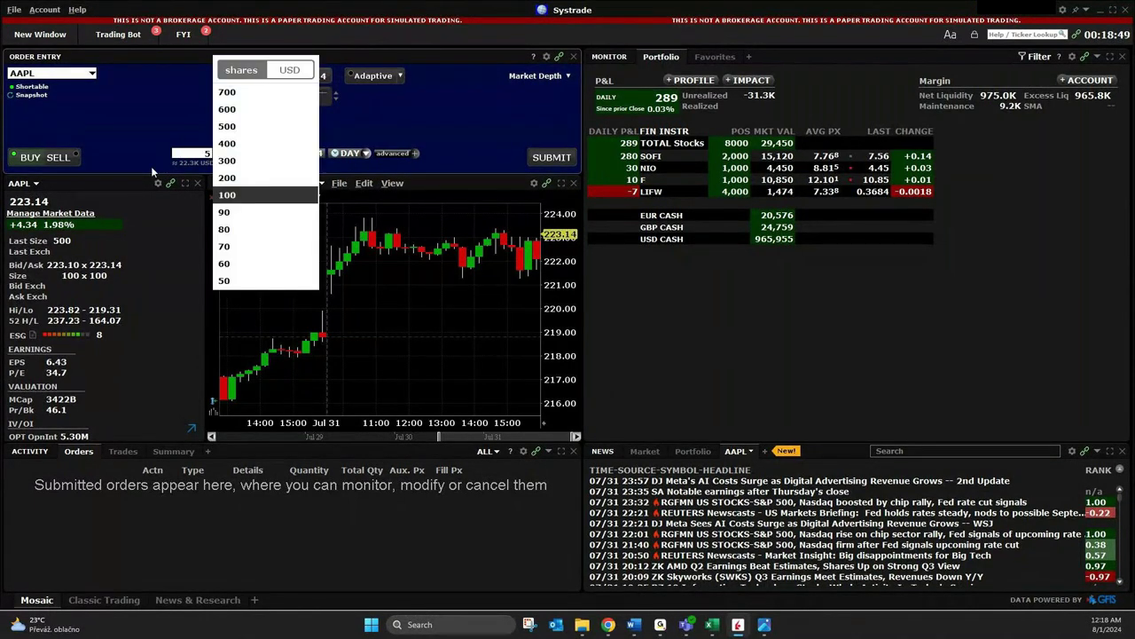
key("Return")
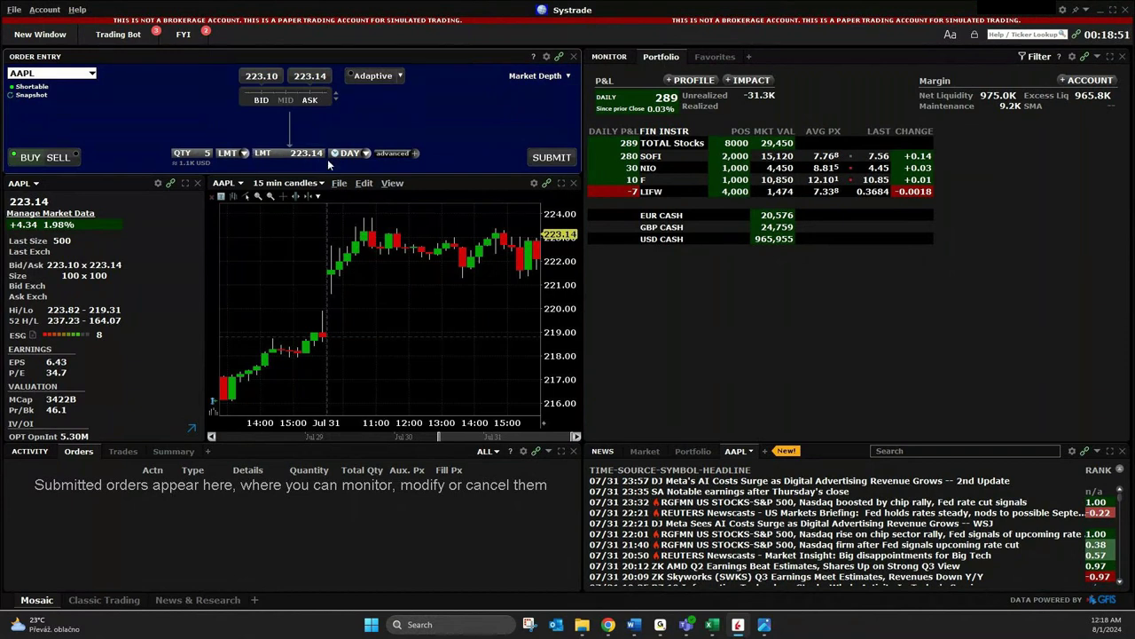
- Attach a bracket (profit taker and stop loss) to the AAPL buy order with time in force GTC
left_click(414, 154)
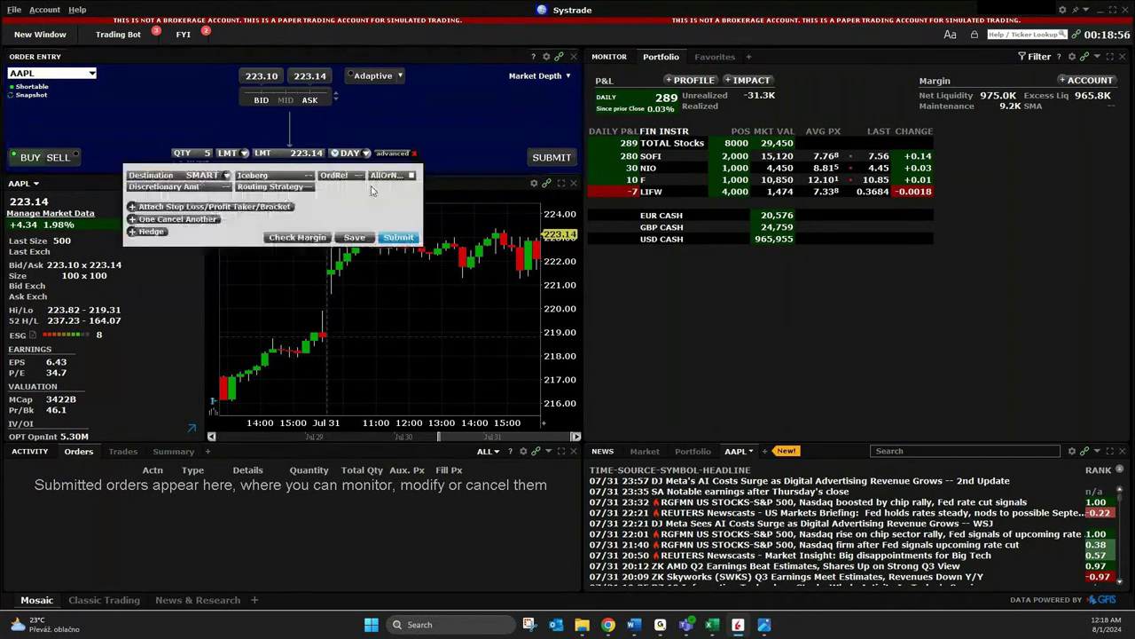
left_click(133, 206)
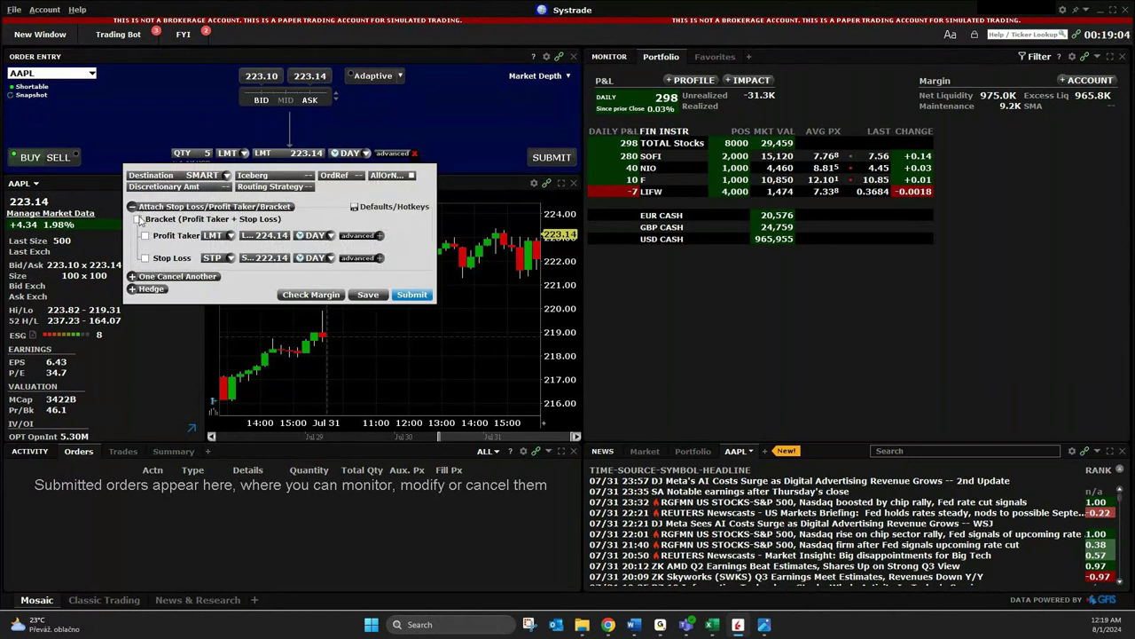
left_click(137, 220)
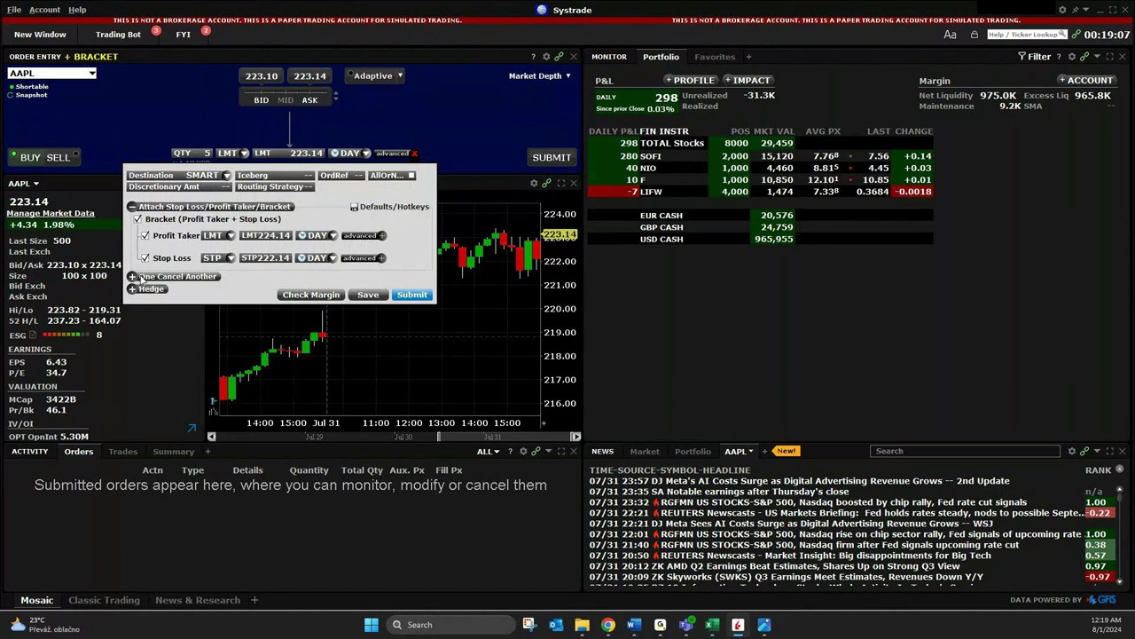
left_click(318, 235)
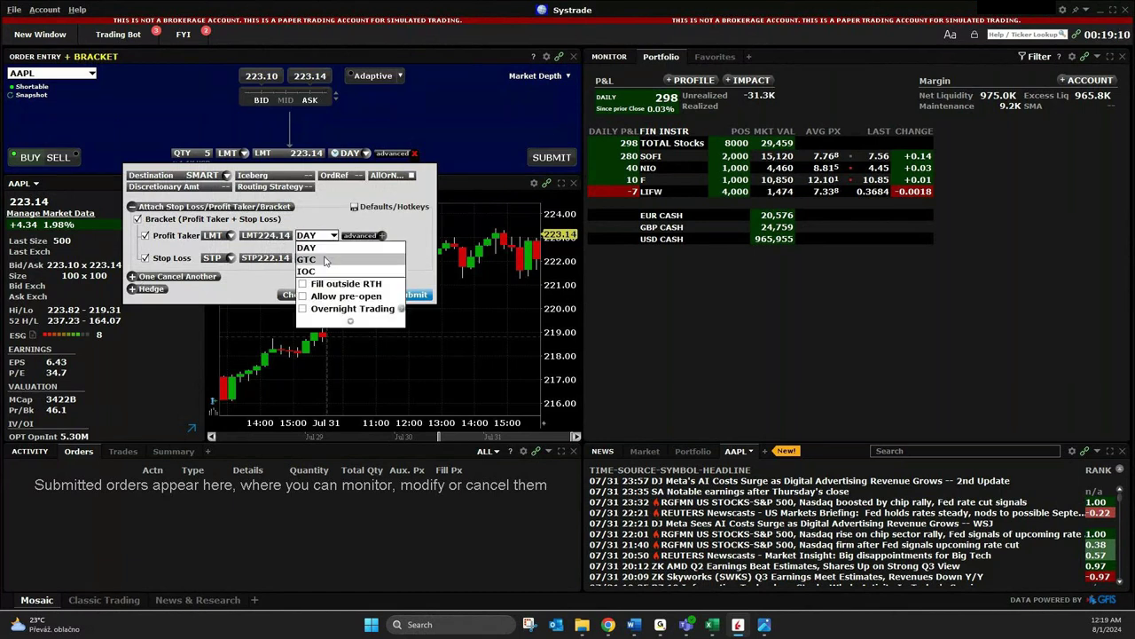
left_click(325, 259)
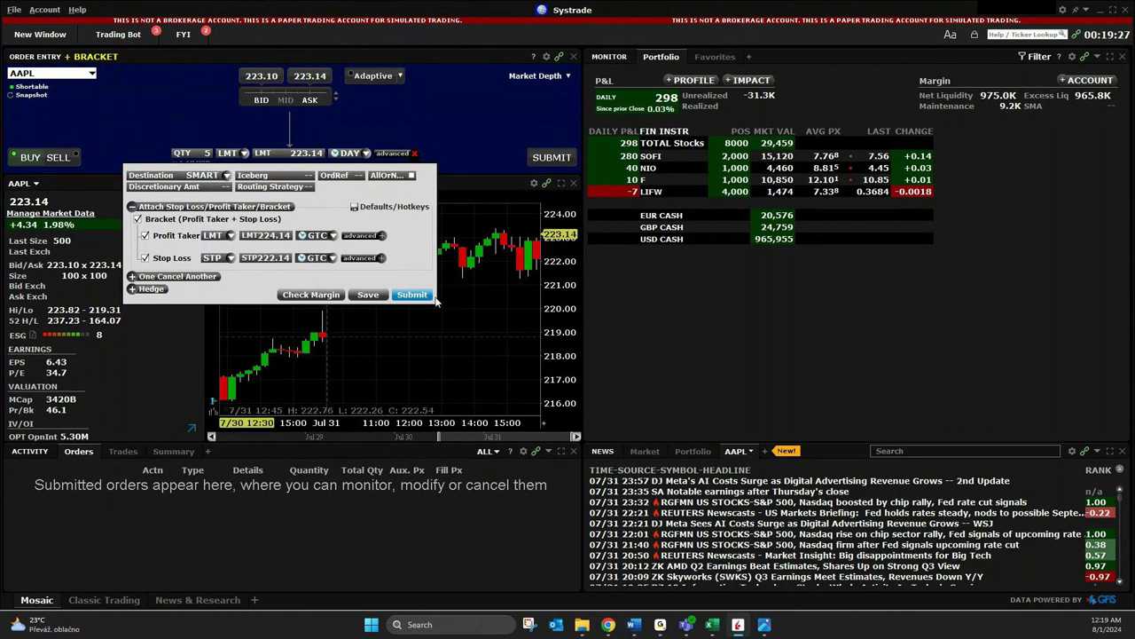
- Submit the AAPL bracket order, overriding the preview warning, acknowledging the order messages and declining the Price Management Algo
left_click(401, 297)
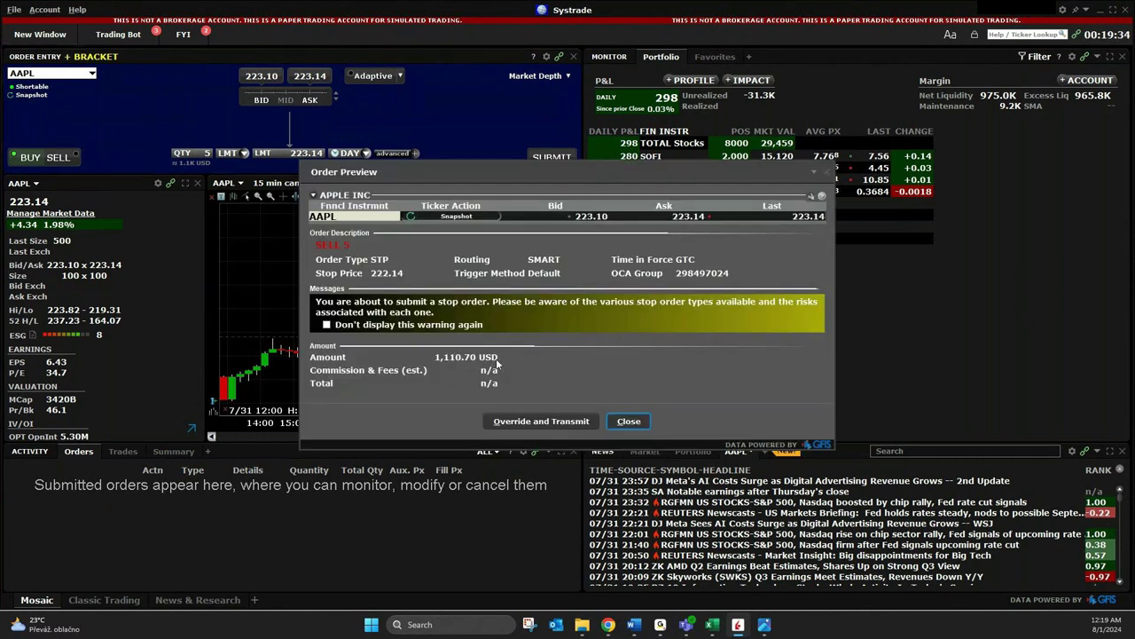
left_click(533, 421)
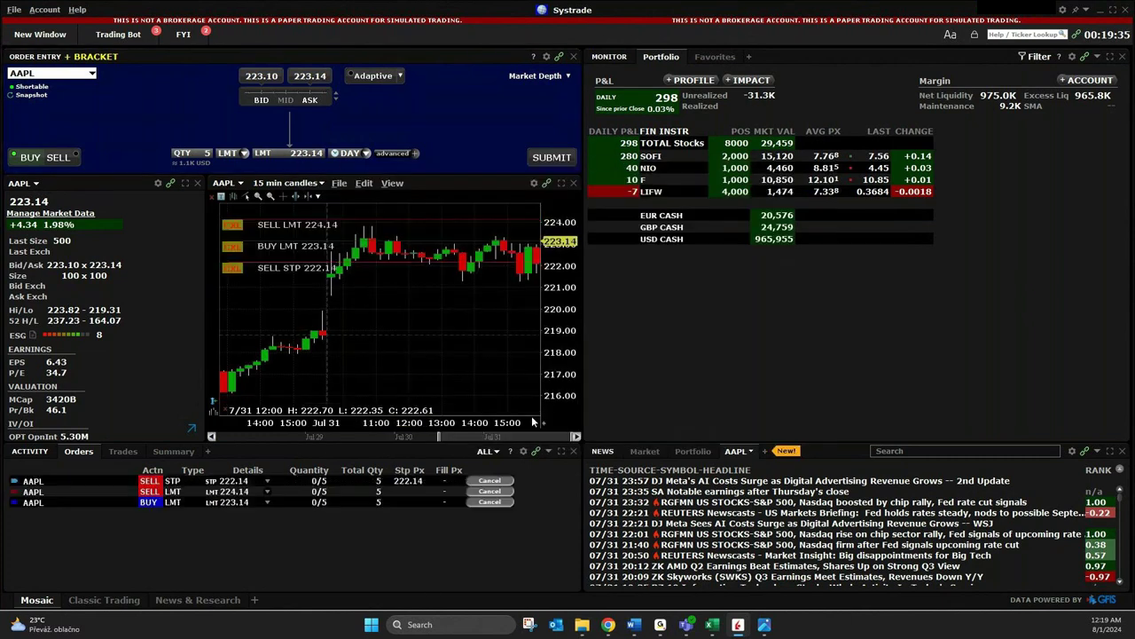
left_click(566, 353)
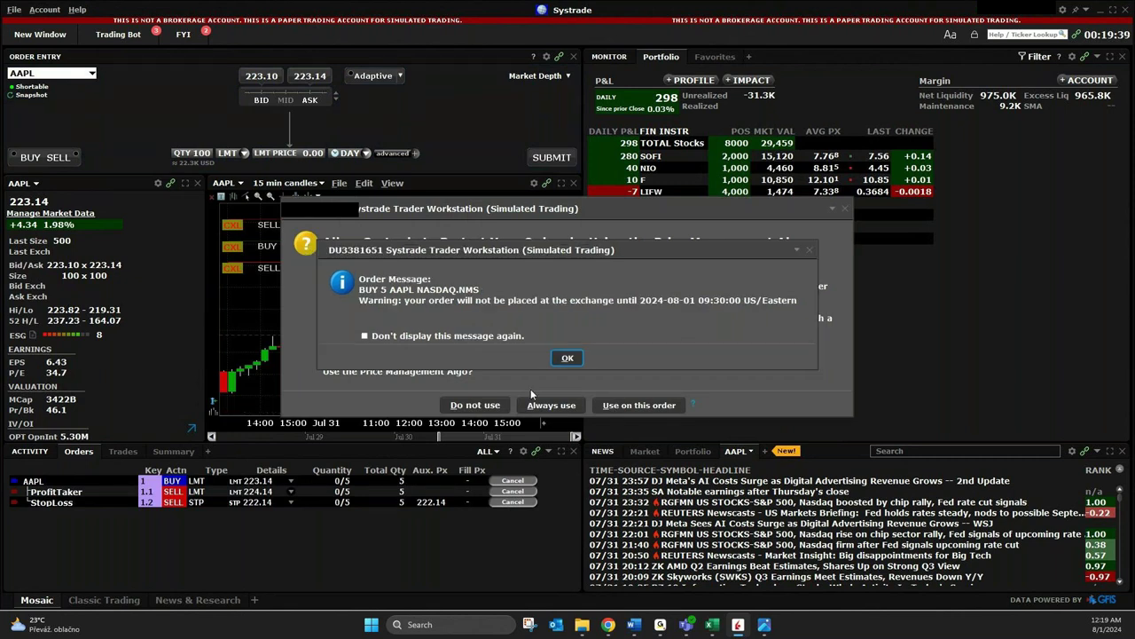
left_click(567, 357)
left_click(474, 405)
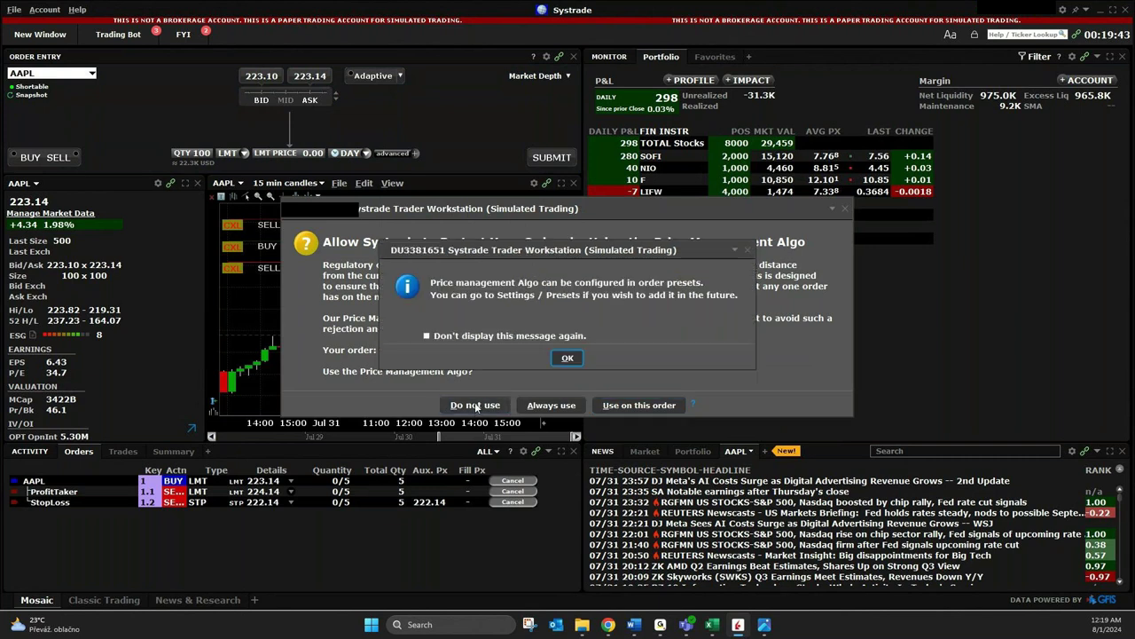
left_click(567, 358)
left_click(635, 405)
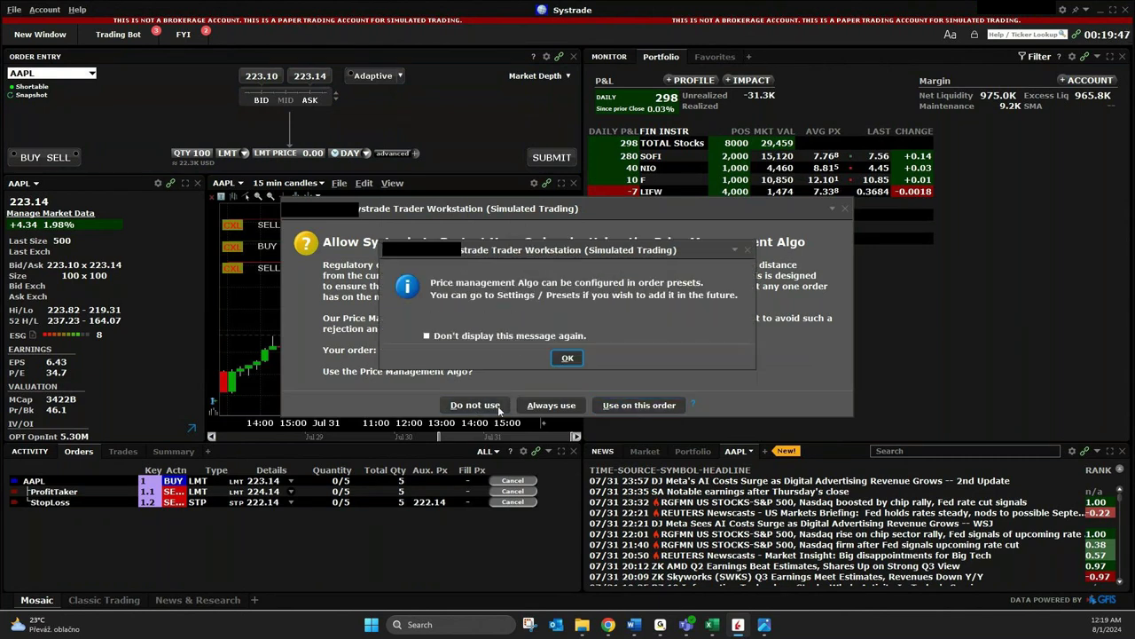
left_click(568, 357)
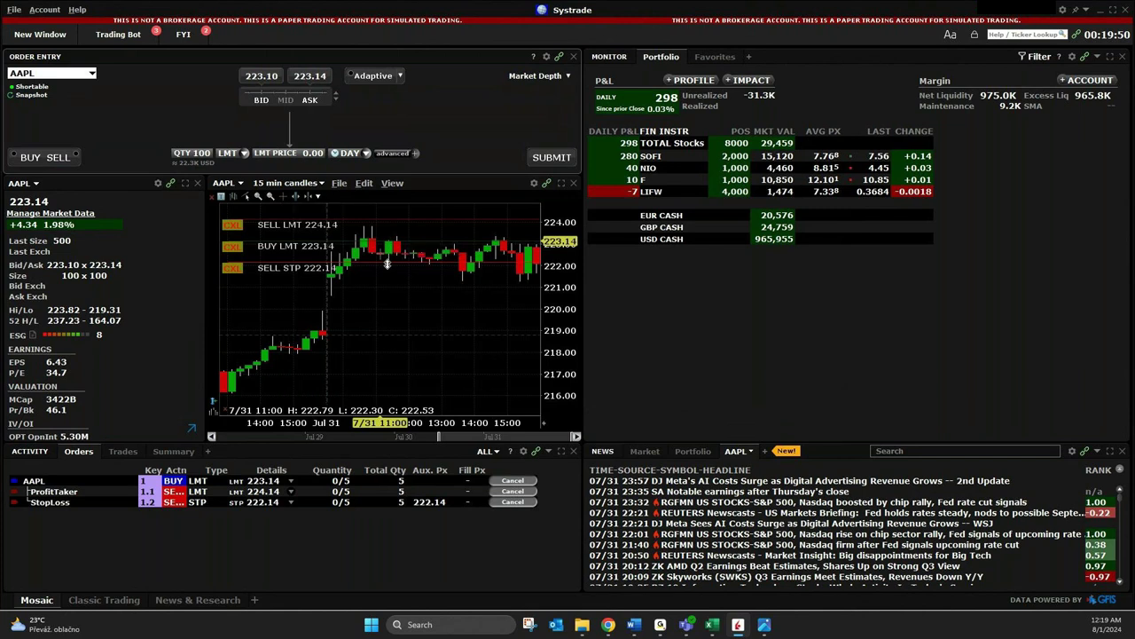
- Move the AAPL stop loss to 220.17 and the profit taker limit to 225.19 on the chart
left_click_drag(387, 263, 387, 310)
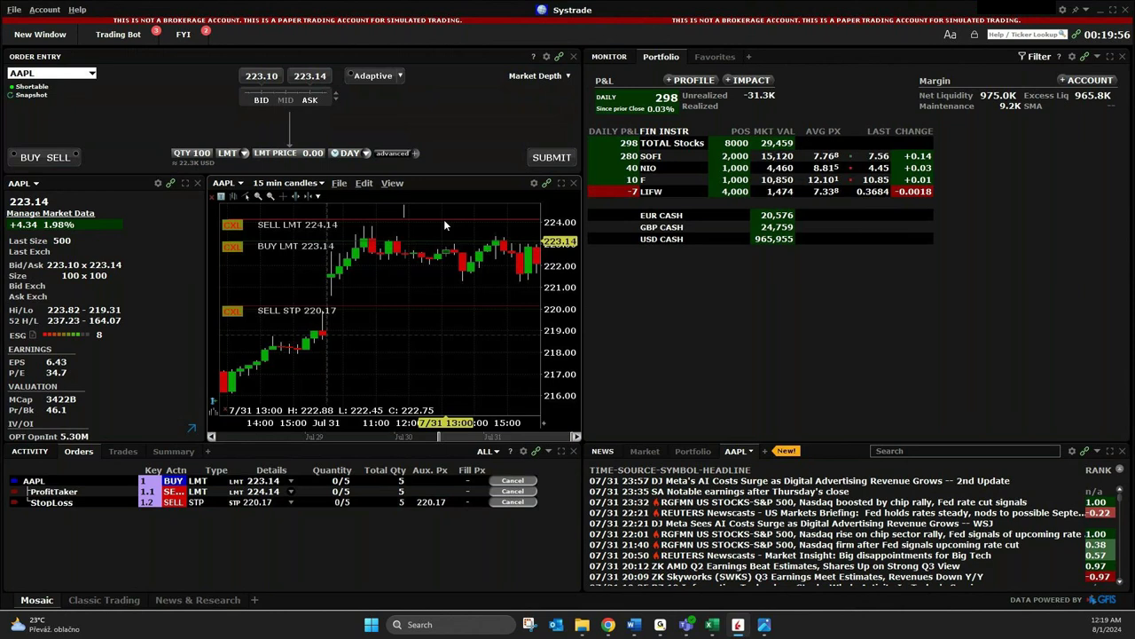
left_click_drag(448, 220, 452, 198)
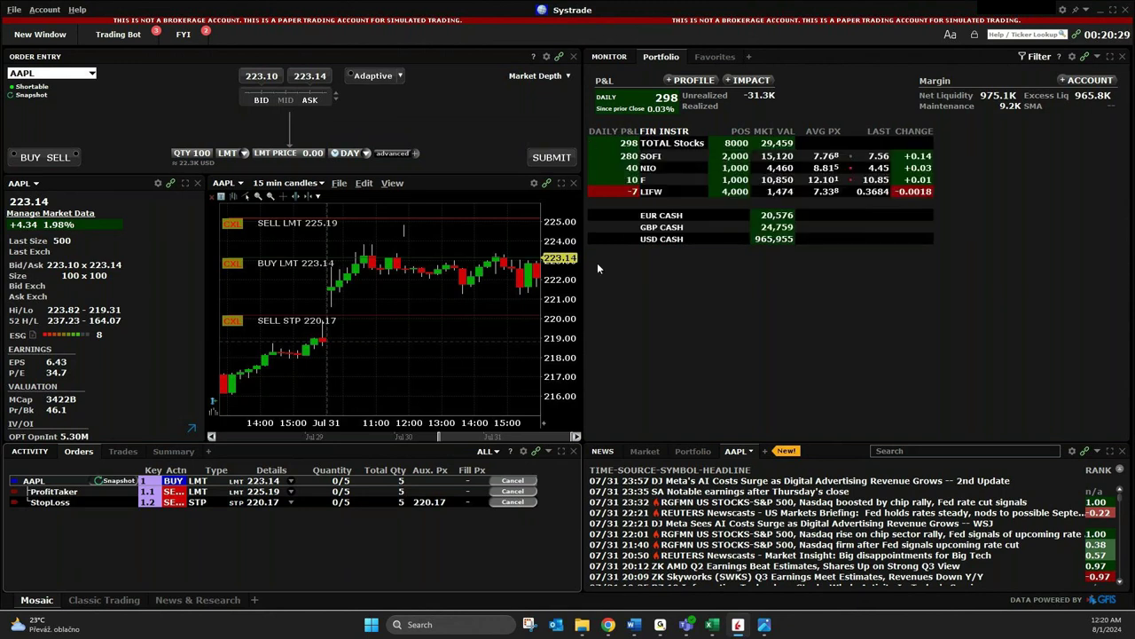
- Cancel the pending AAPL buy order in the activity list of orders
left_click(734, 156)
left_click(530, 481)
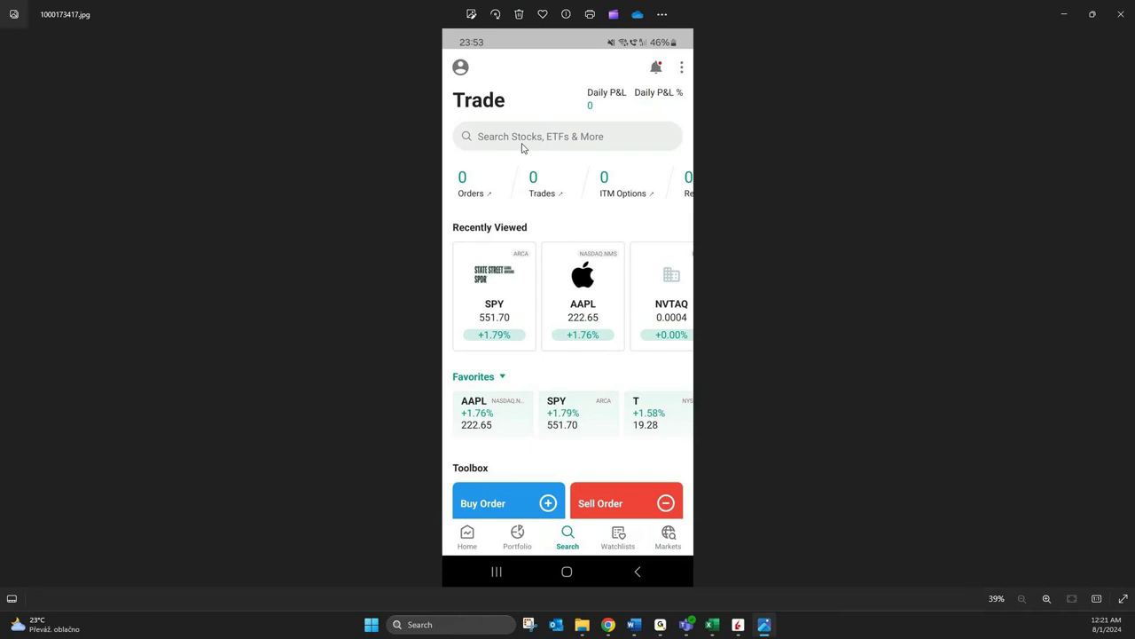
- In the image viewer, examine the mobile app screenshots for finding CVS and submitting a buy order with an attached profit taker and stop loss
key("Right")
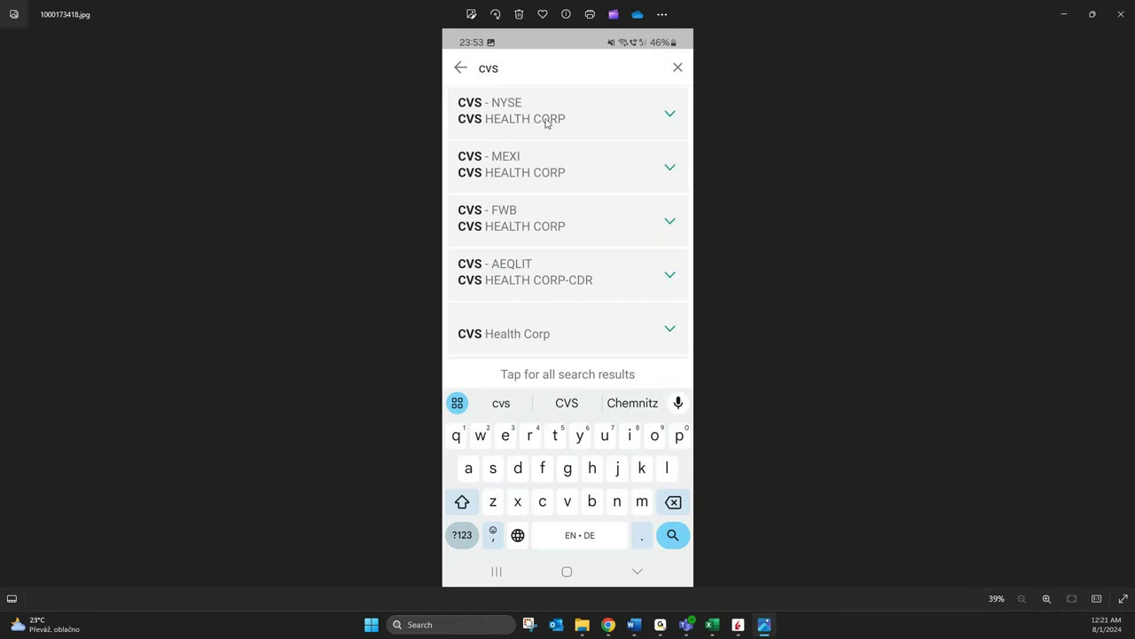
key("Right")
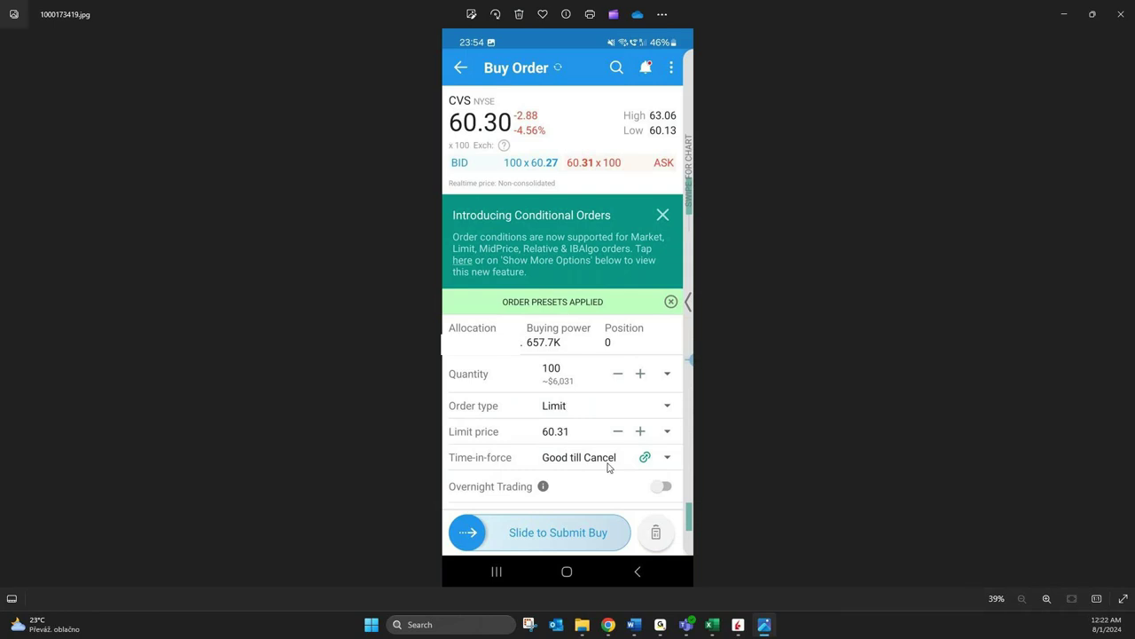
left_click_drag(588, 482, 746, 394)
key("Right")
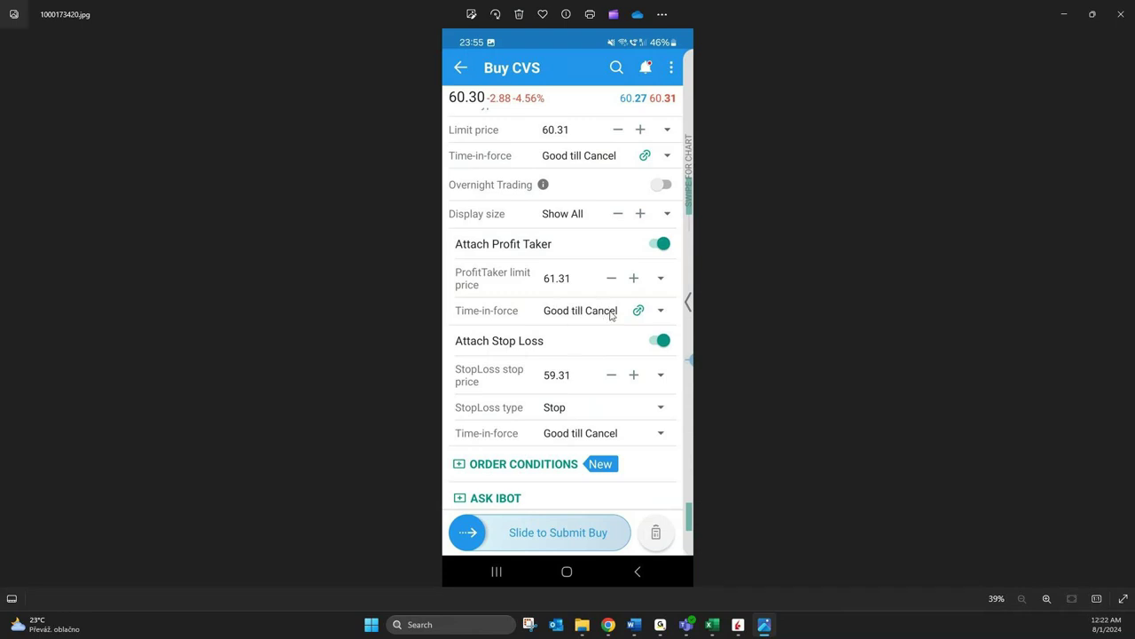
key("Right")
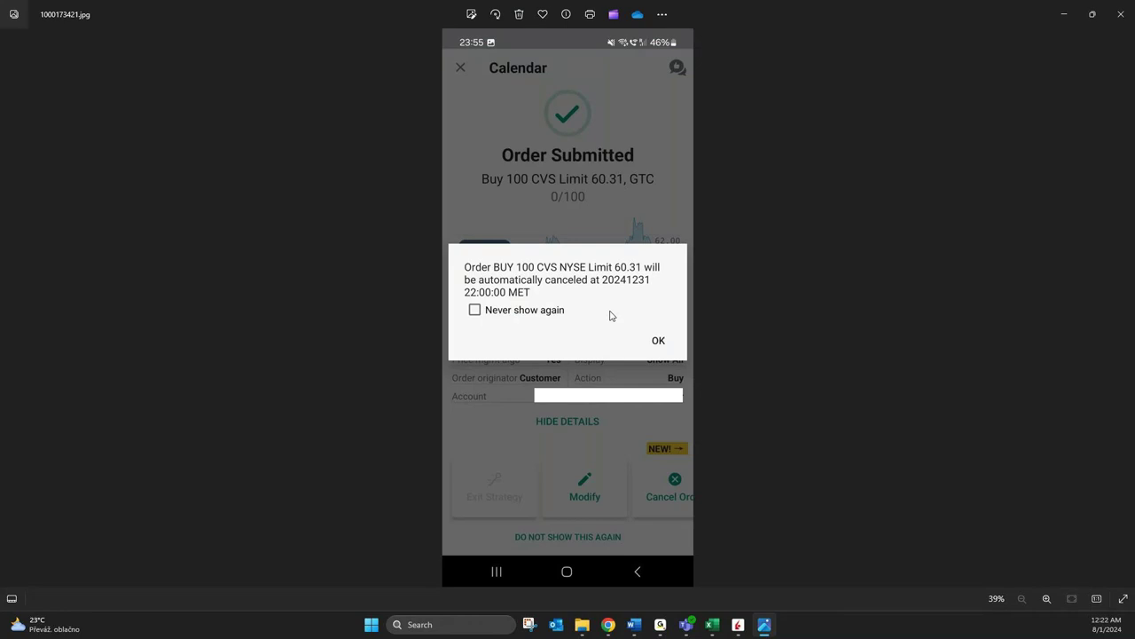
key("Right")
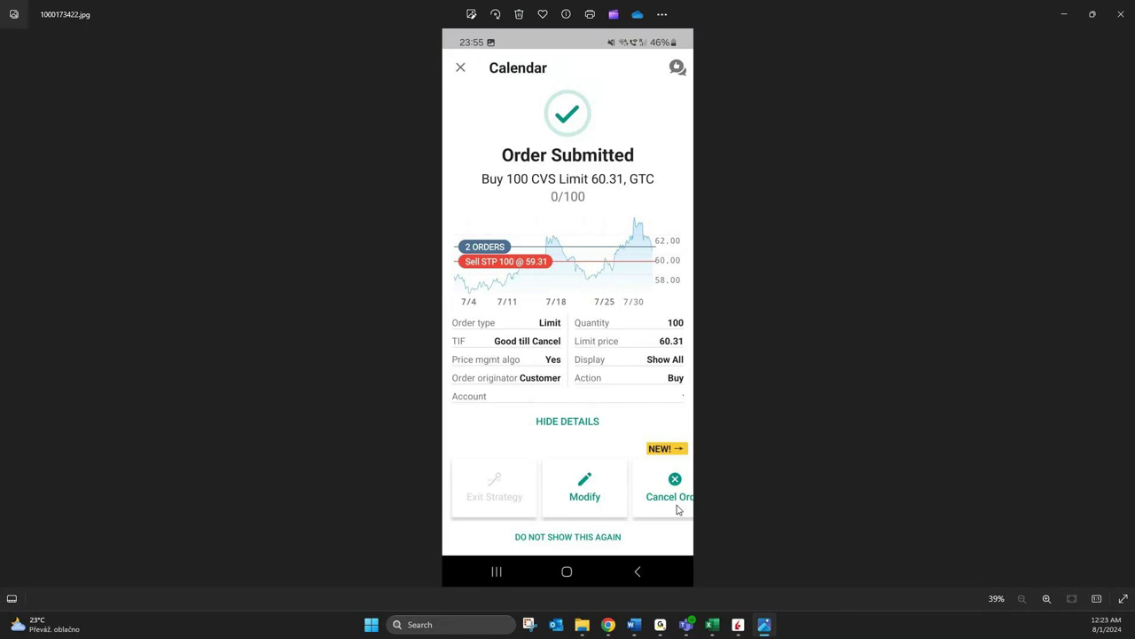
- Examine the mobile app screenshots for cancelling the CVS order and checking its orders under Transactions
key("Right")
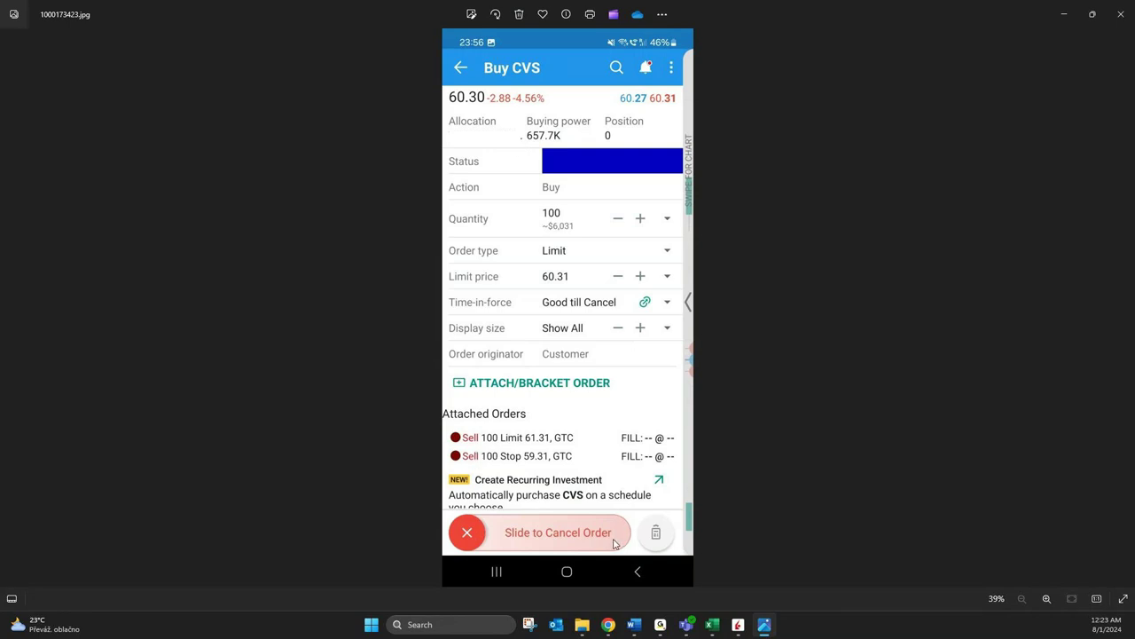
key("Right")
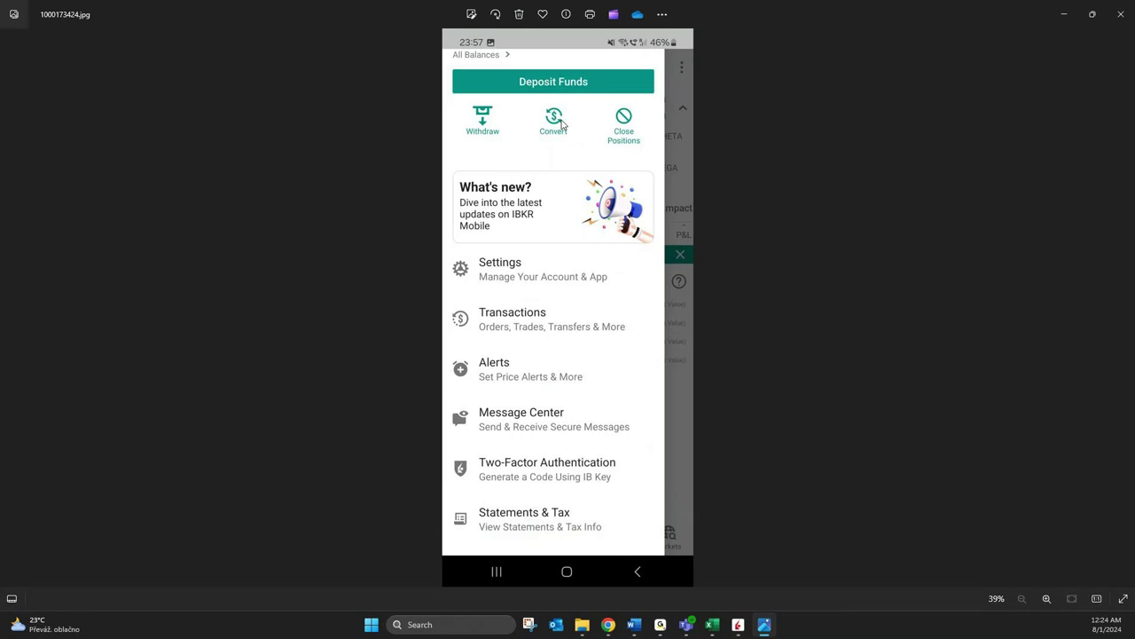
key("Right")
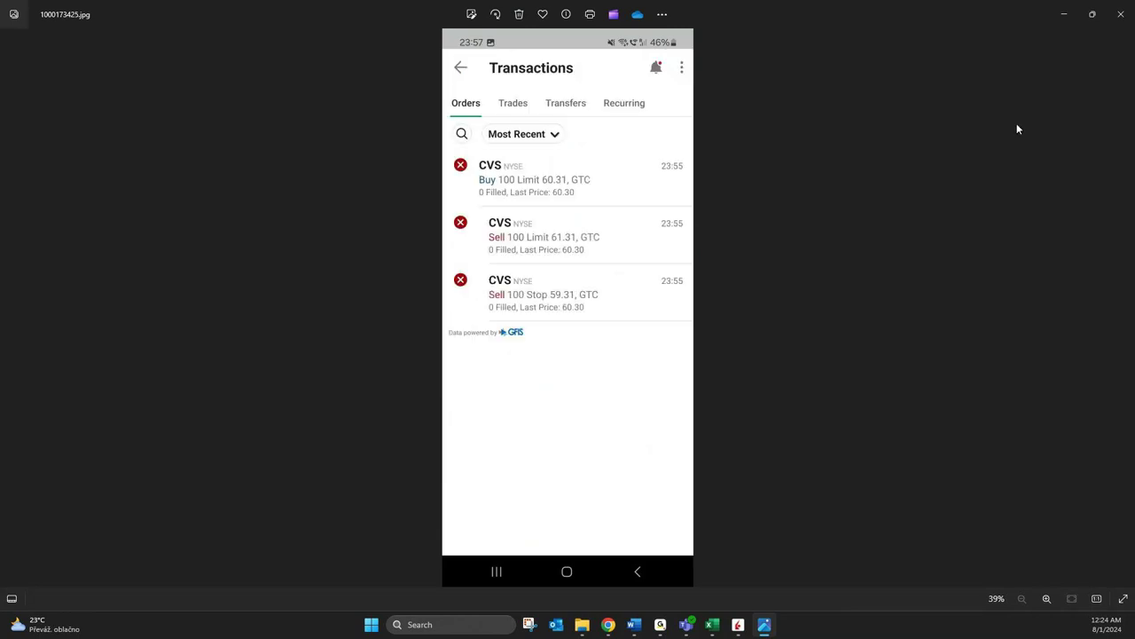